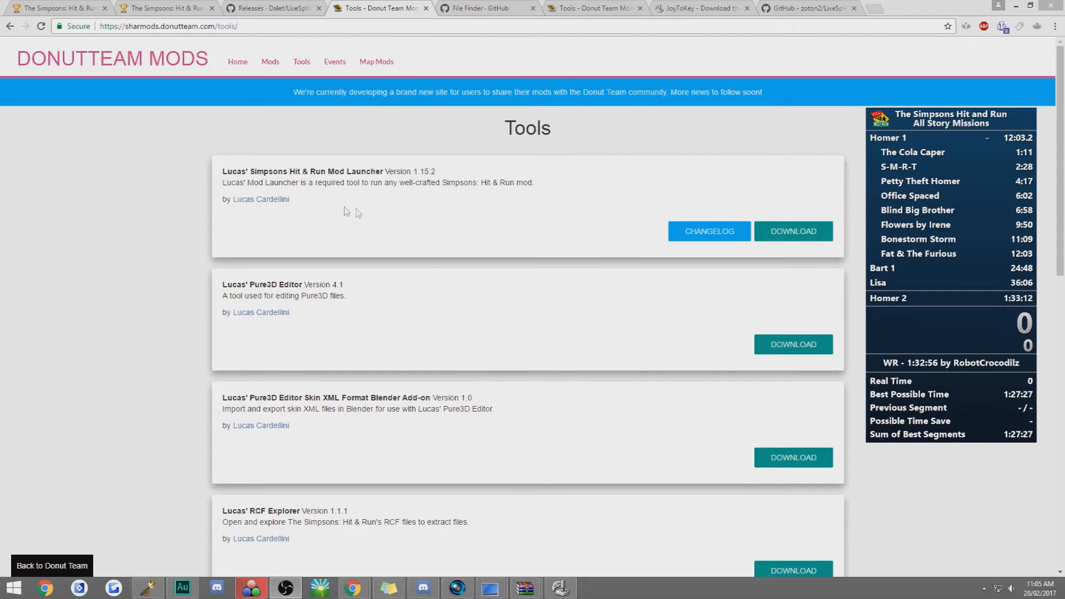
Step: Select the whole Donut Team Mods tools page address in the browser
{"action": "left_click", "coordinate": [268, 25]}
{"action": "left_click_drag", "start_coordinate": [241, 26], "coordinate": [101, 27]}
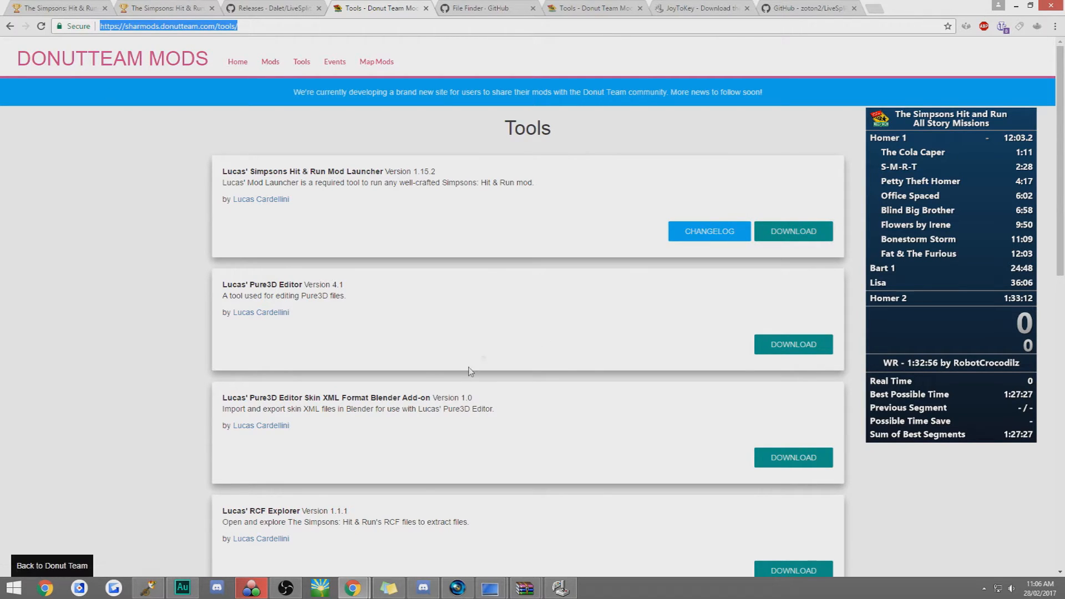
{"action": "mouse_move", "coordinate": [525, 588]}
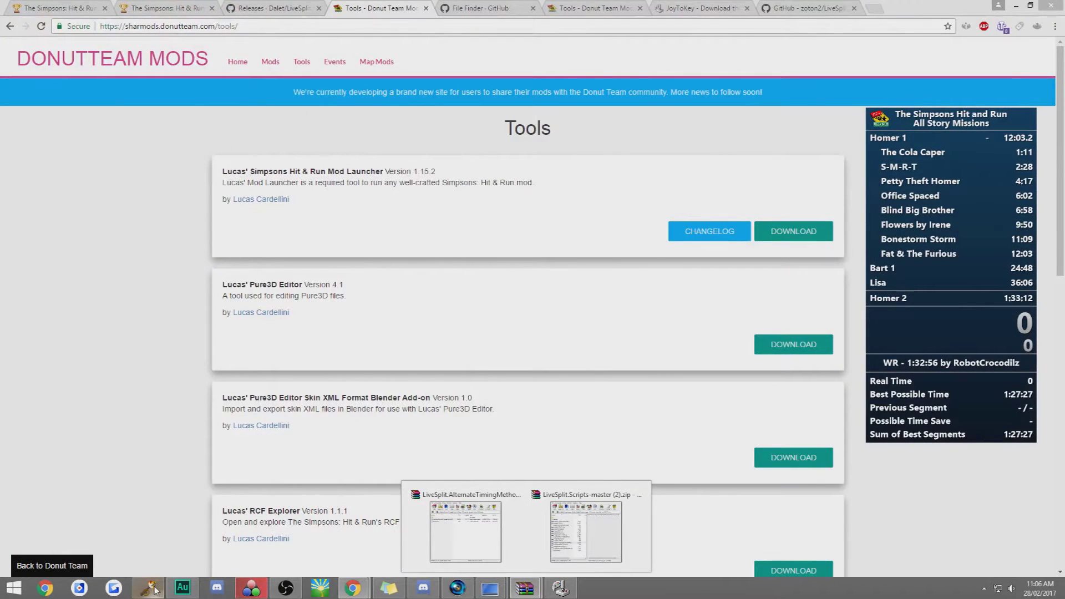
{"action": "left_click", "coordinate": [152, 589]}
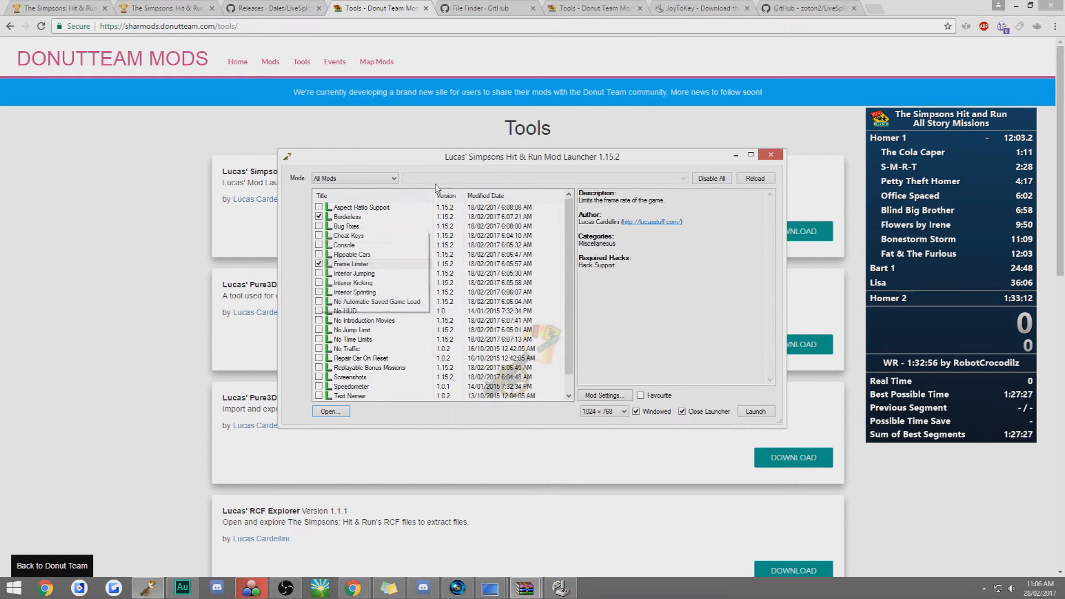
{"action": "mouse_move", "coordinate": [362, 207]}
{"action": "left_click", "coordinate": [319, 207]}
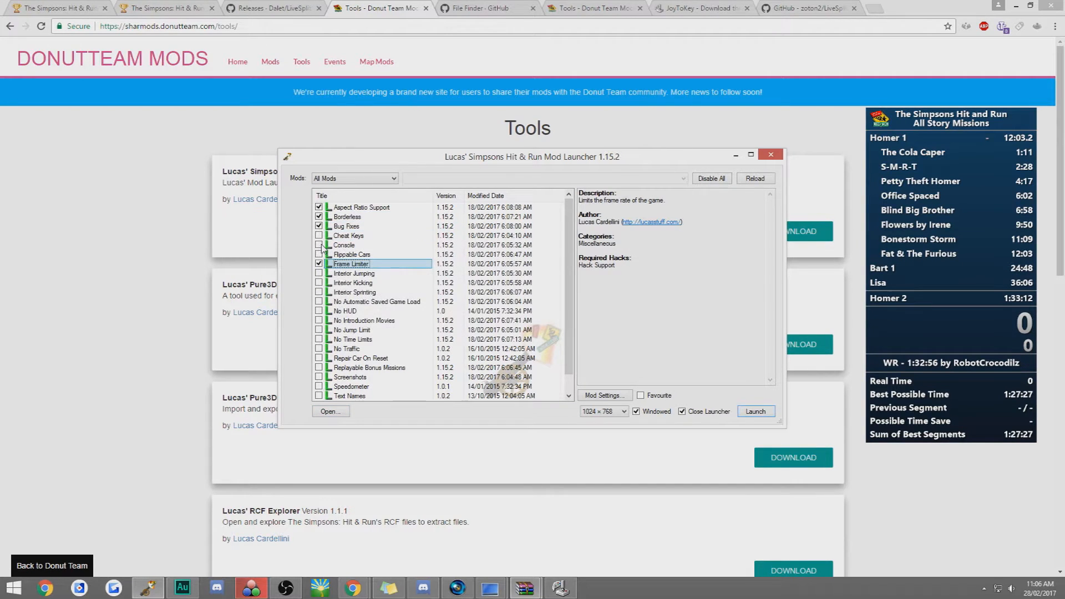
{"action": "scroll", "coordinate": [319, 249], "scroll_direction": "down", "scroll_amount": 2}
{"action": "left_click", "coordinate": [318, 359]}
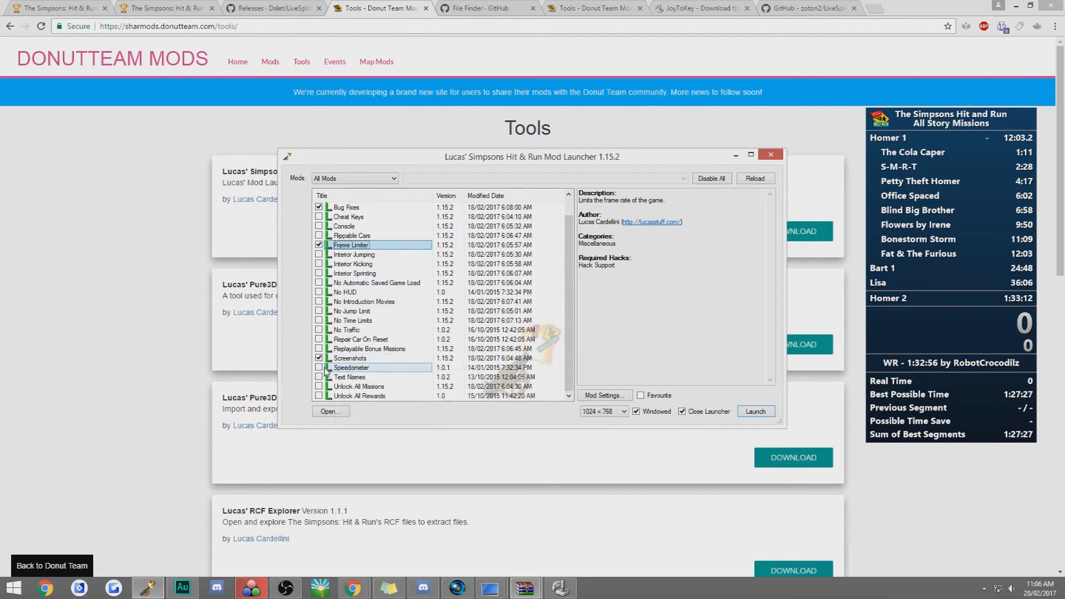
{"action": "scroll", "coordinate": [401, 366], "scroll_direction": "up", "scroll_amount": 2}
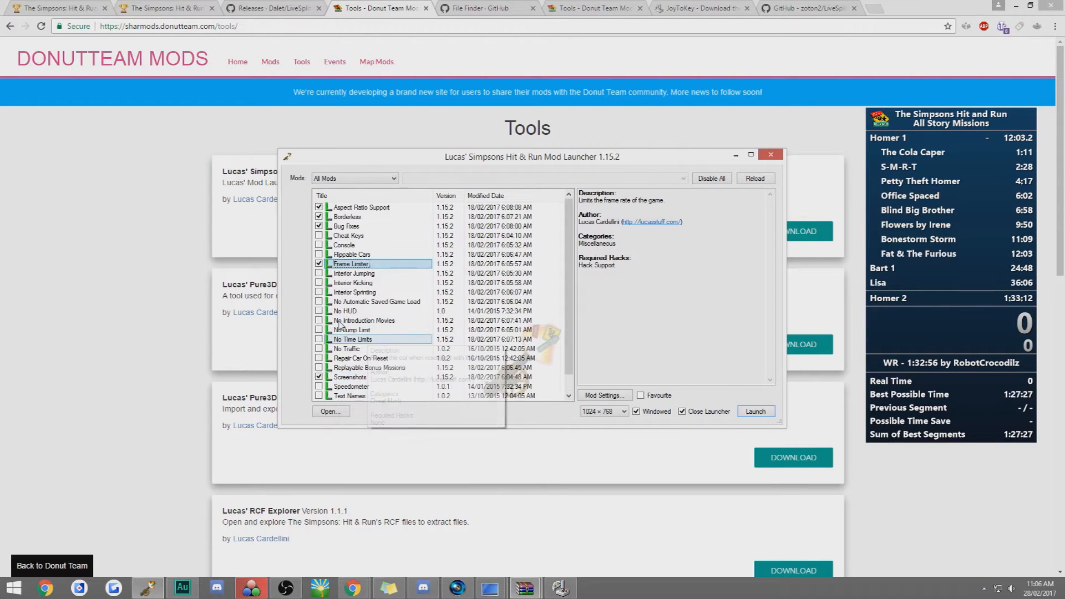
{"action": "left_click", "coordinate": [319, 264]}
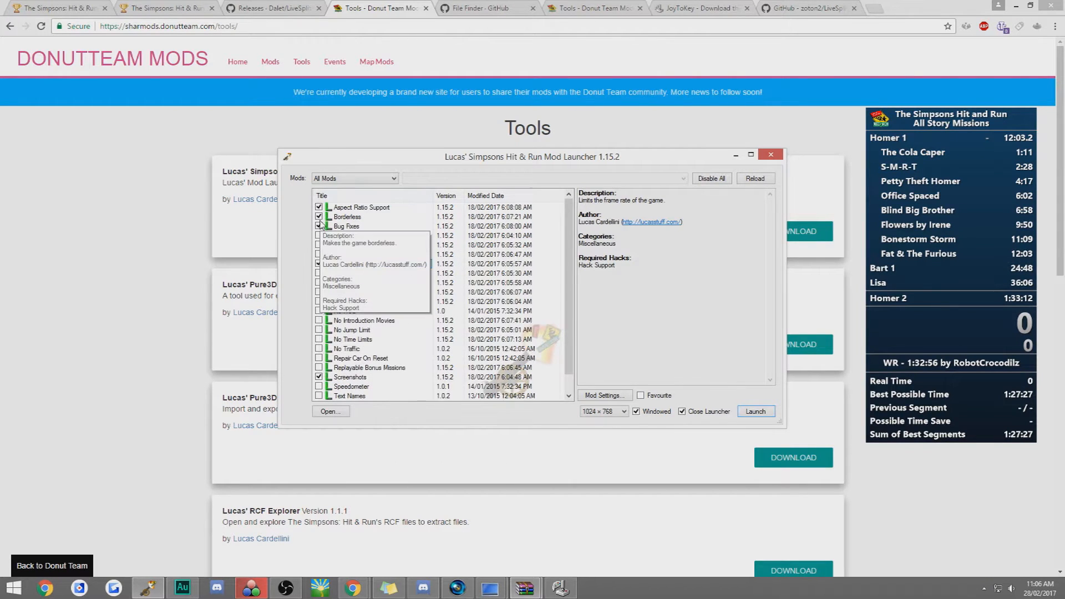
{"action": "left_click", "coordinate": [319, 225]}
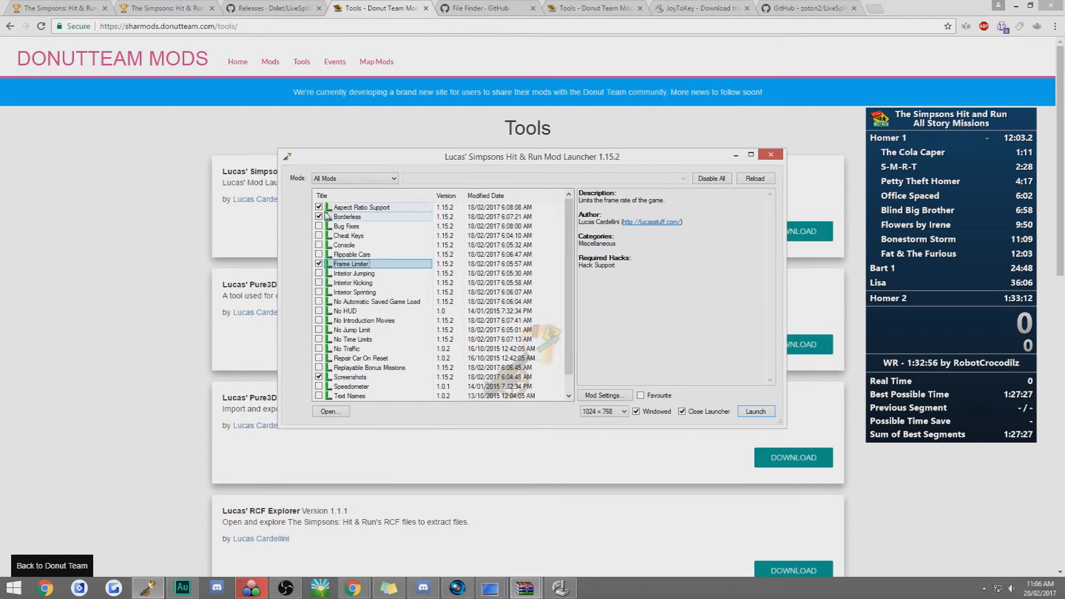
{"action": "left_click", "coordinate": [318, 207]}
{"action": "left_click", "coordinate": [318, 377]}
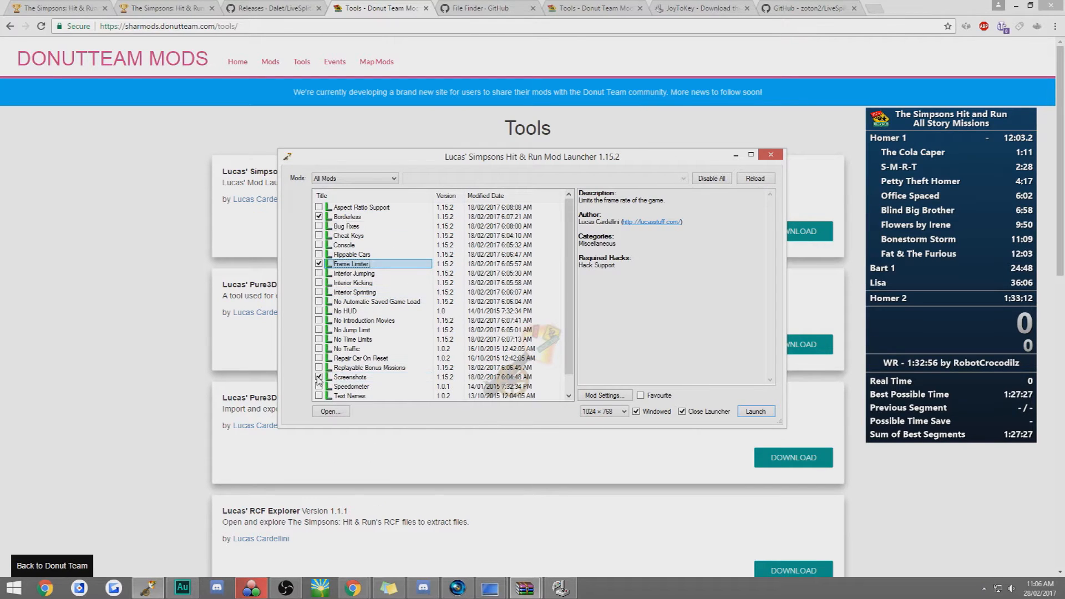
{"action": "left_click", "coordinate": [358, 208]}
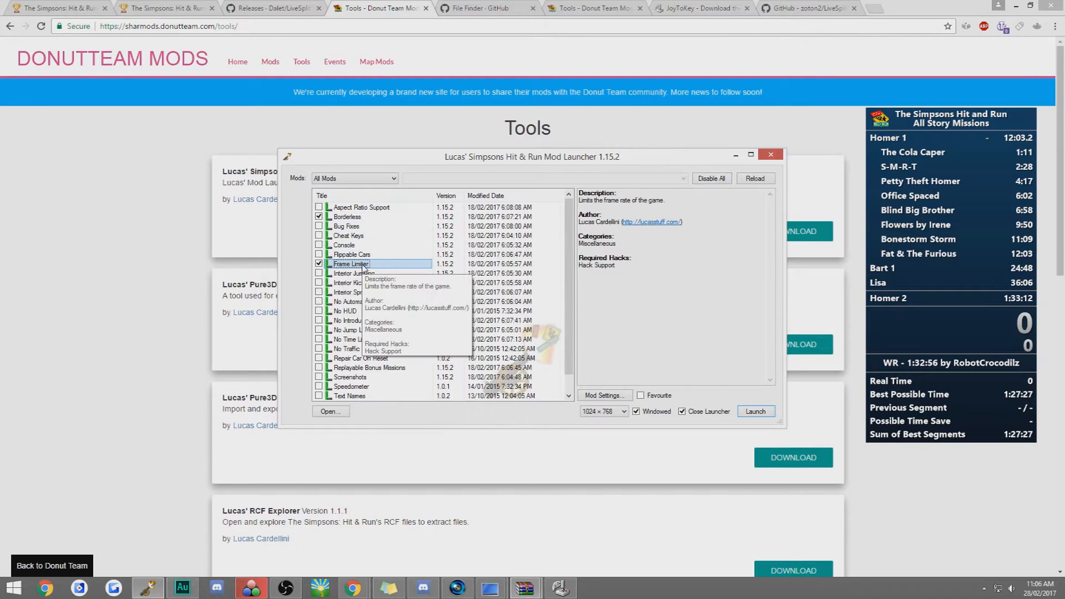
{"action": "left_click", "coordinate": [348, 217], "text": "ctrl"}
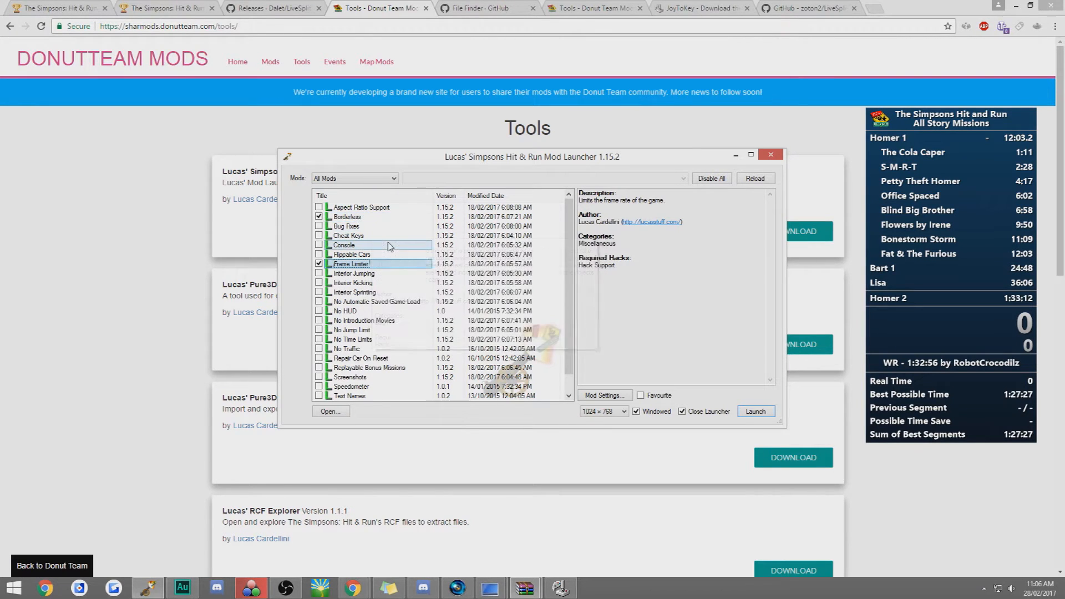
Step: Set the Frame Limiter mod's Target Frame Rate to 122 and save it
{"action": "right_click", "coordinate": [386, 266]}
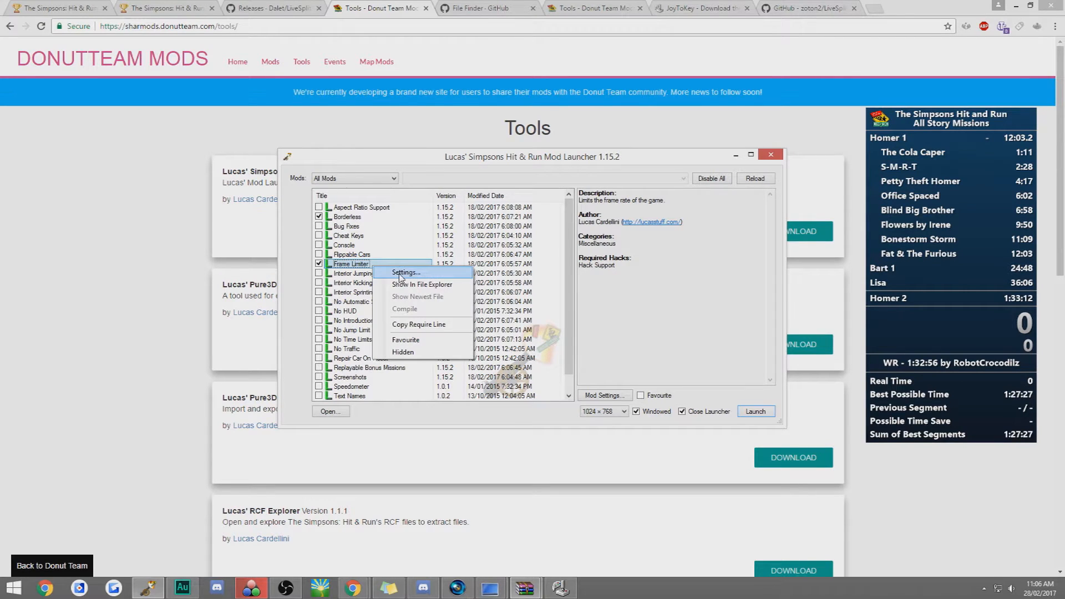
{"action": "left_click", "coordinate": [397, 272]}
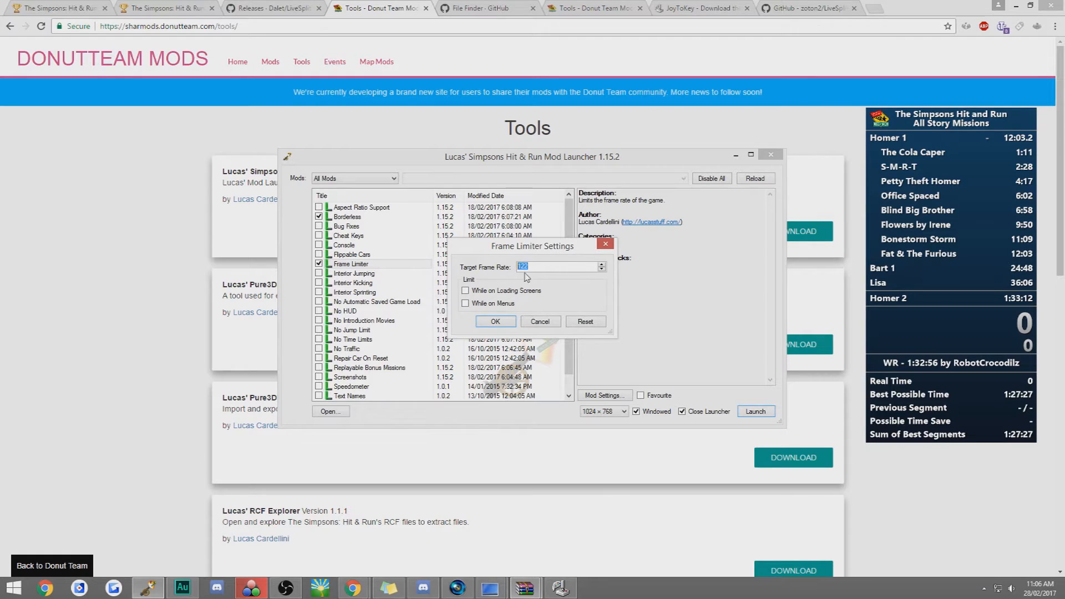
{"action": "left_click", "coordinate": [537, 267]}
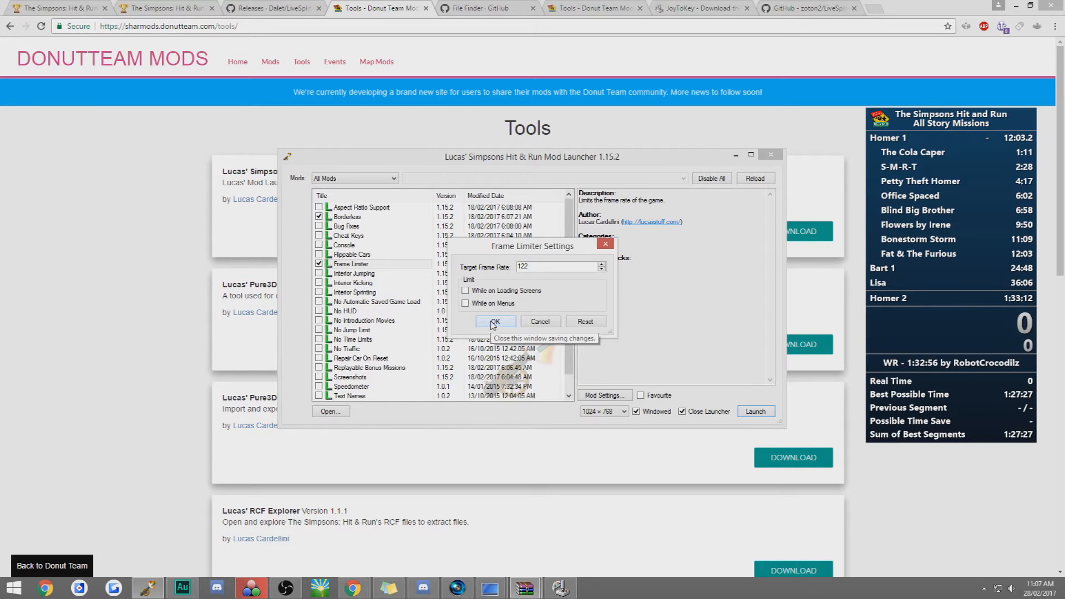
{"action": "left_click", "coordinate": [492, 325]}
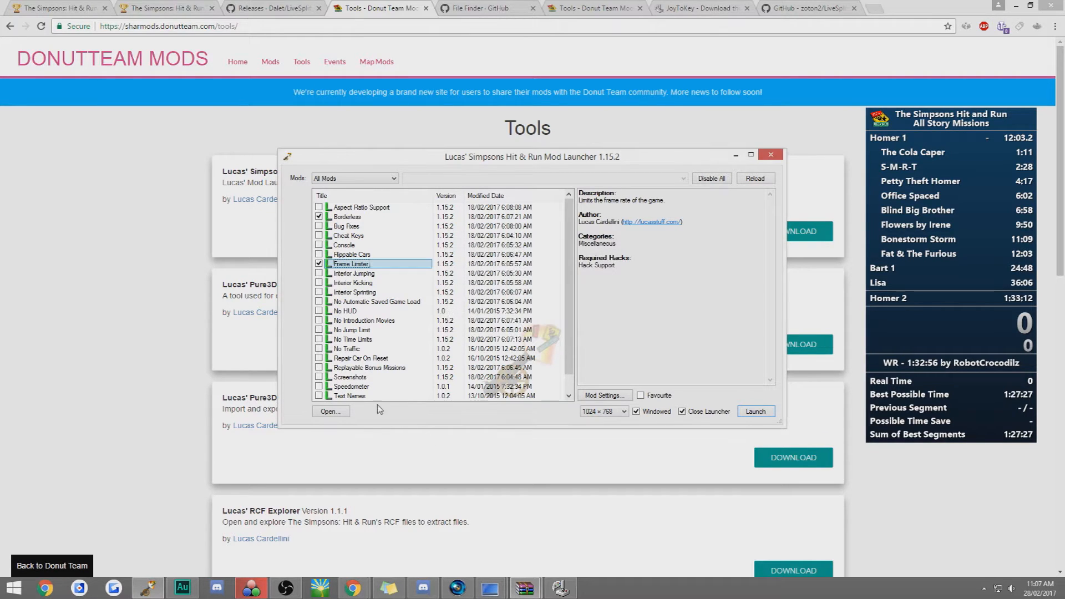
Step: In Launcher Settings Advanced, set the game executable path to Simpsons.exe and confirm
{"action": "left_click", "coordinate": [329, 411]}
{"action": "left_click", "coordinate": [360, 424]}
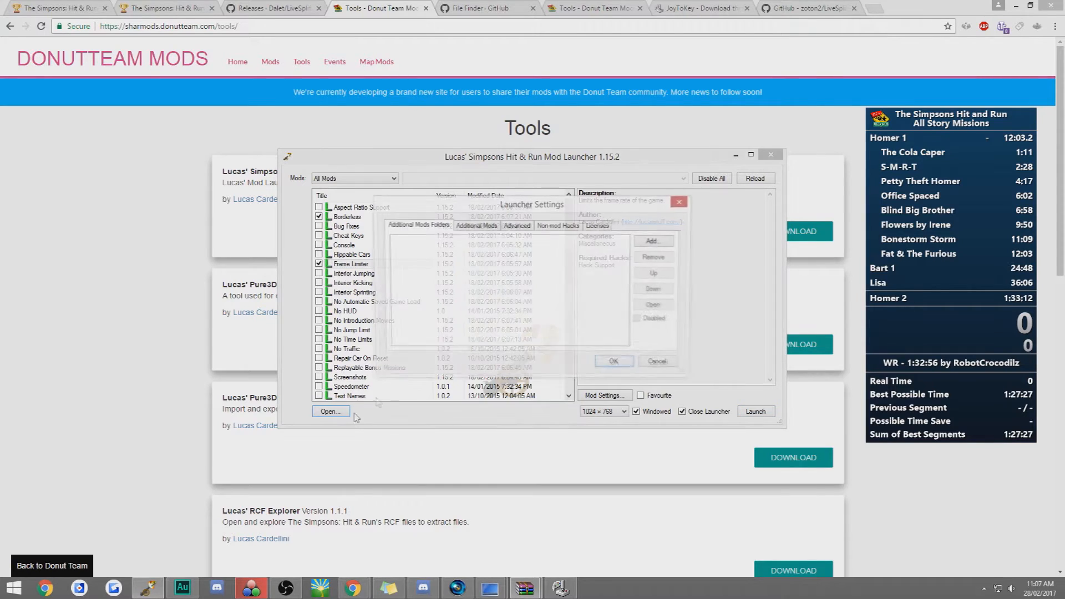
{"action": "left_click", "coordinate": [517, 226]}
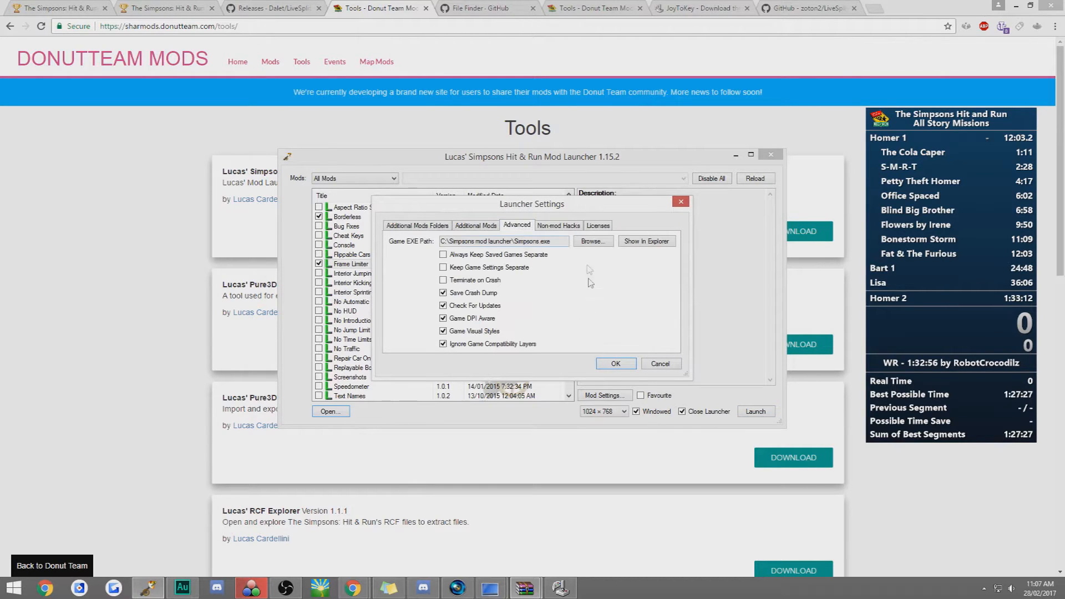
{"action": "left_click", "coordinate": [592, 241]}
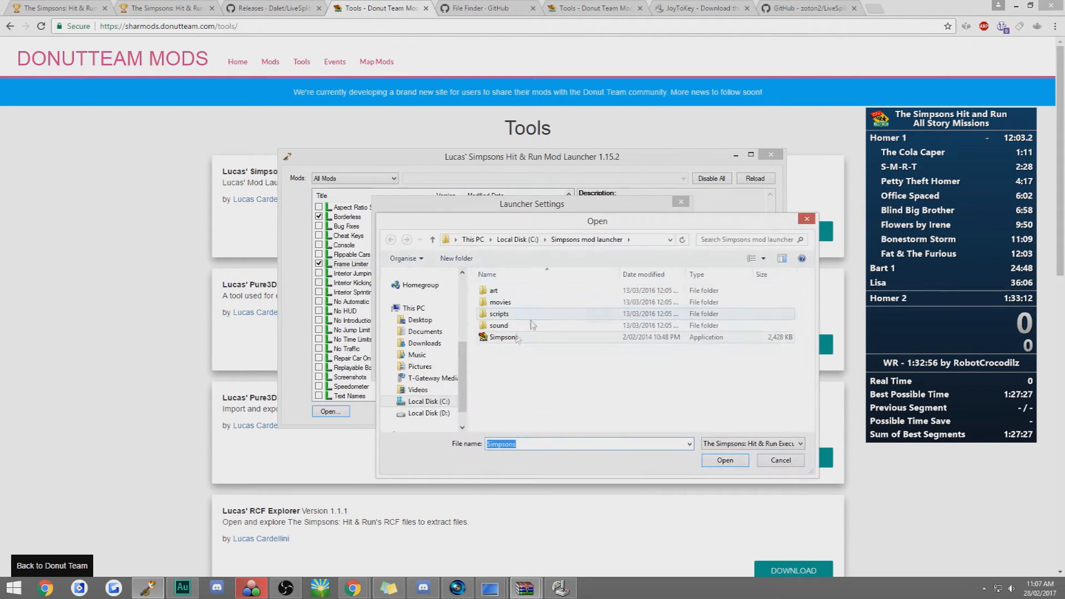
{"action": "left_click", "coordinate": [502, 338]}
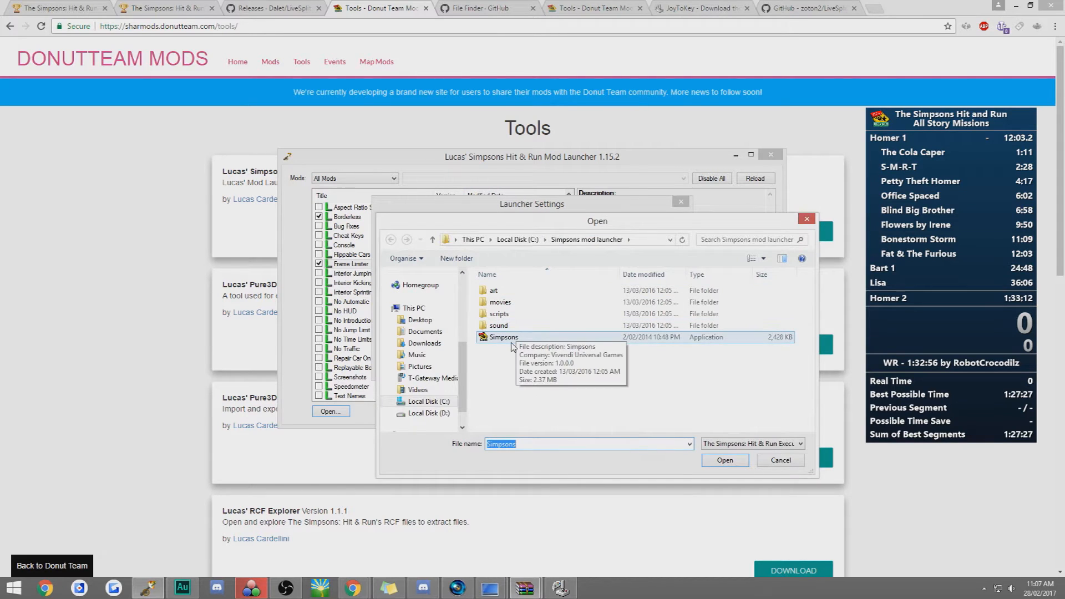
{"action": "double_click", "coordinate": [504, 339]}
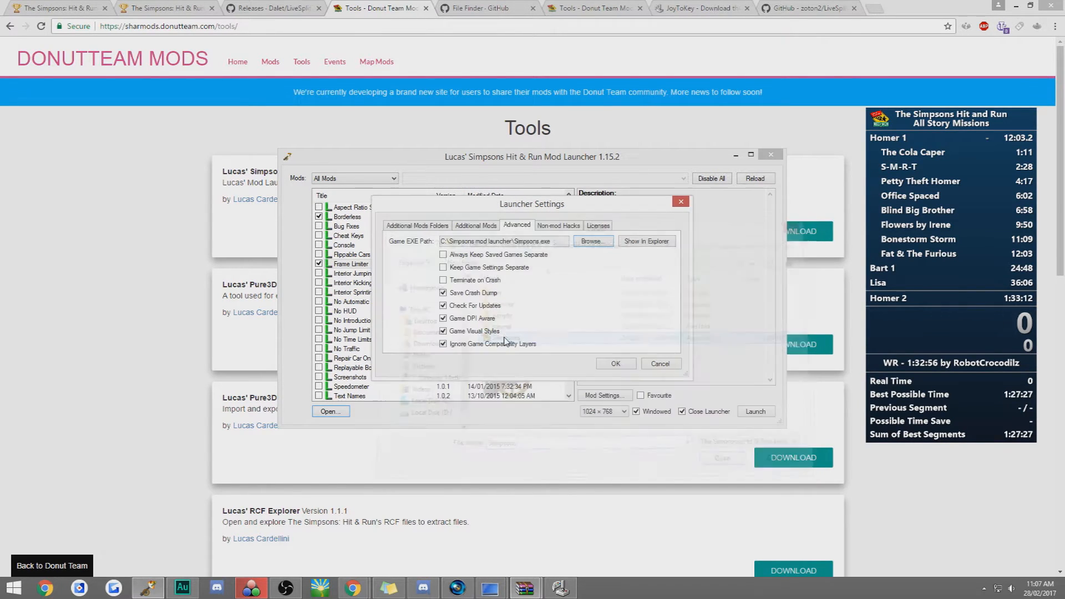
{"action": "left_click", "coordinate": [644, 364]}
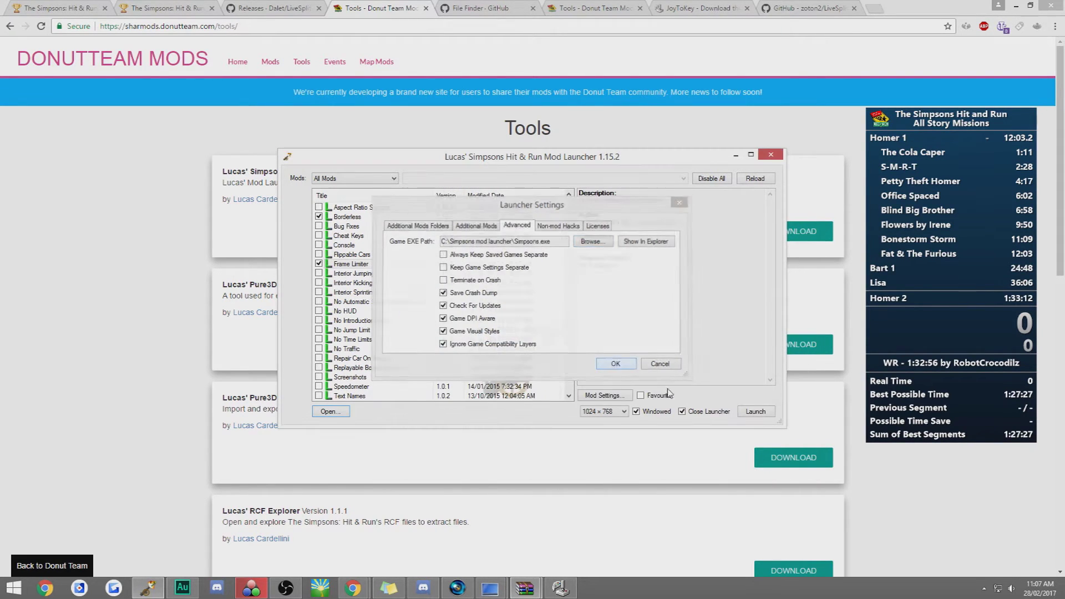
Step: Launch the game with mods, then close it and the leftover Explorer windows
{"action": "left_click", "coordinate": [755, 412]}
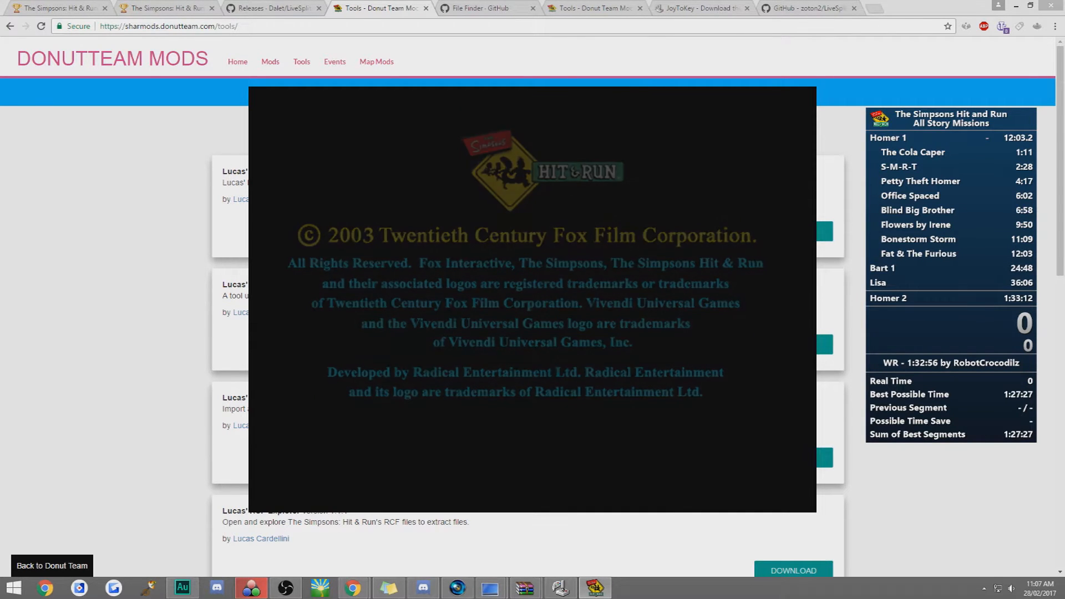
{"action": "key", "text": "alt+Tab"}
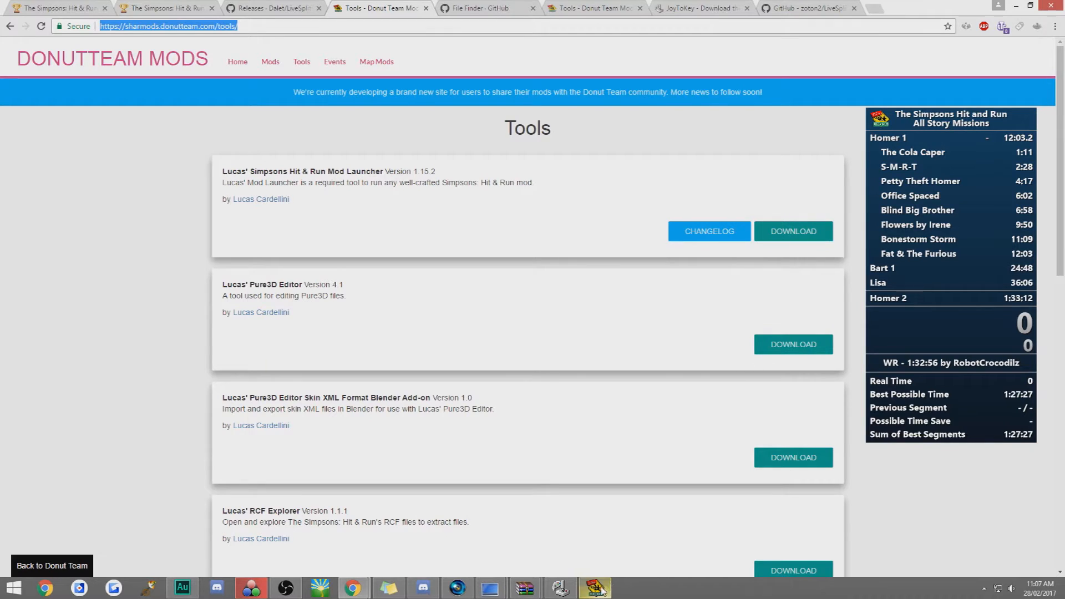
{"action": "right_click", "coordinate": [595, 589]}
{"action": "left_click", "coordinate": [582, 569]}
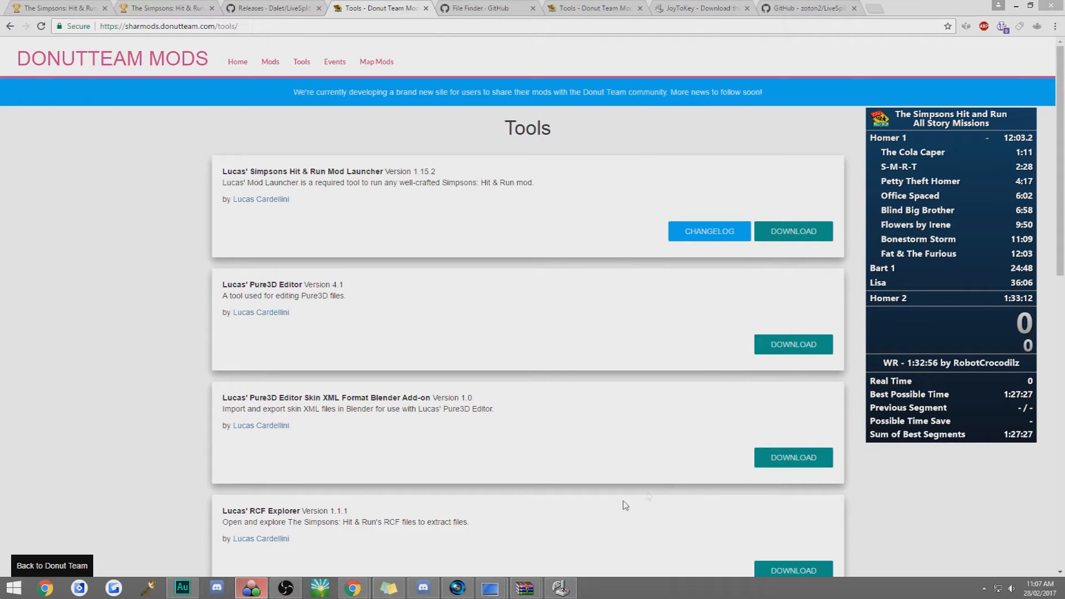
{"action": "mouse_move", "coordinate": [490, 589]}
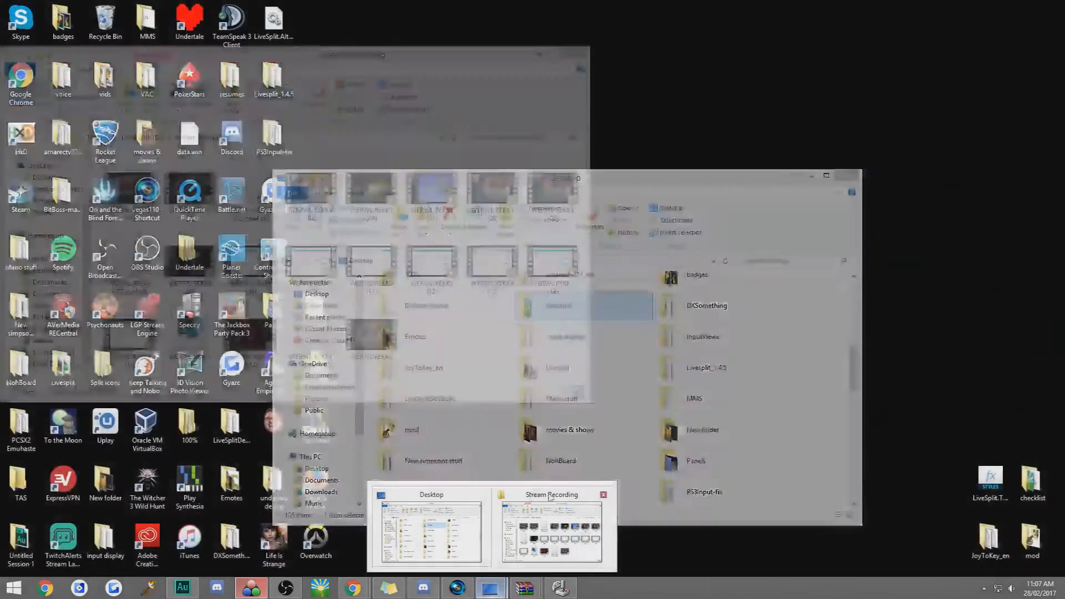
{"action": "left_click", "coordinate": [601, 497]}
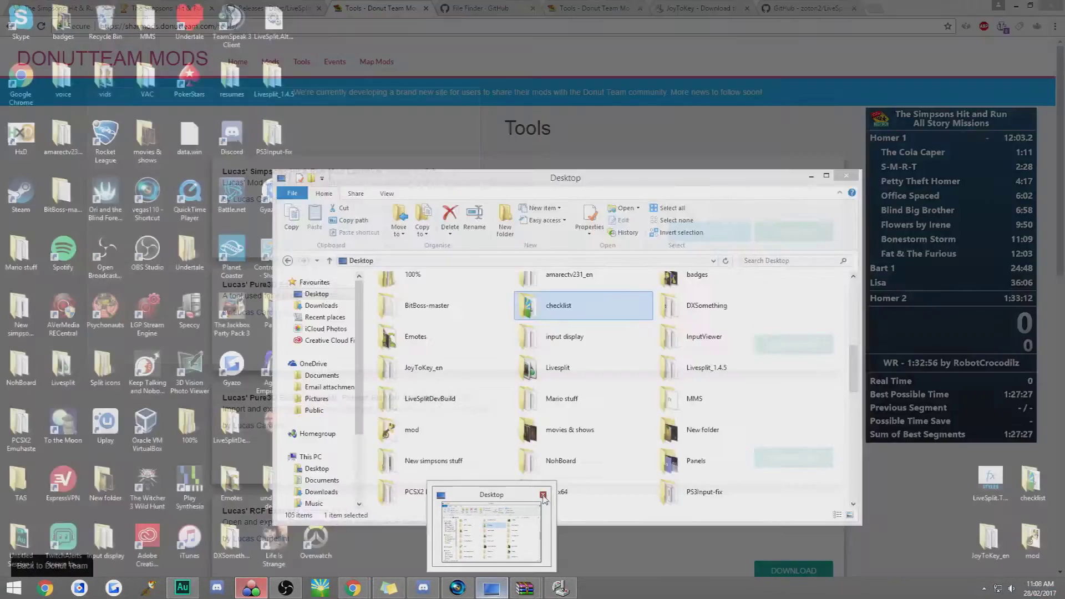
{"action": "left_click", "coordinate": [544, 496]}
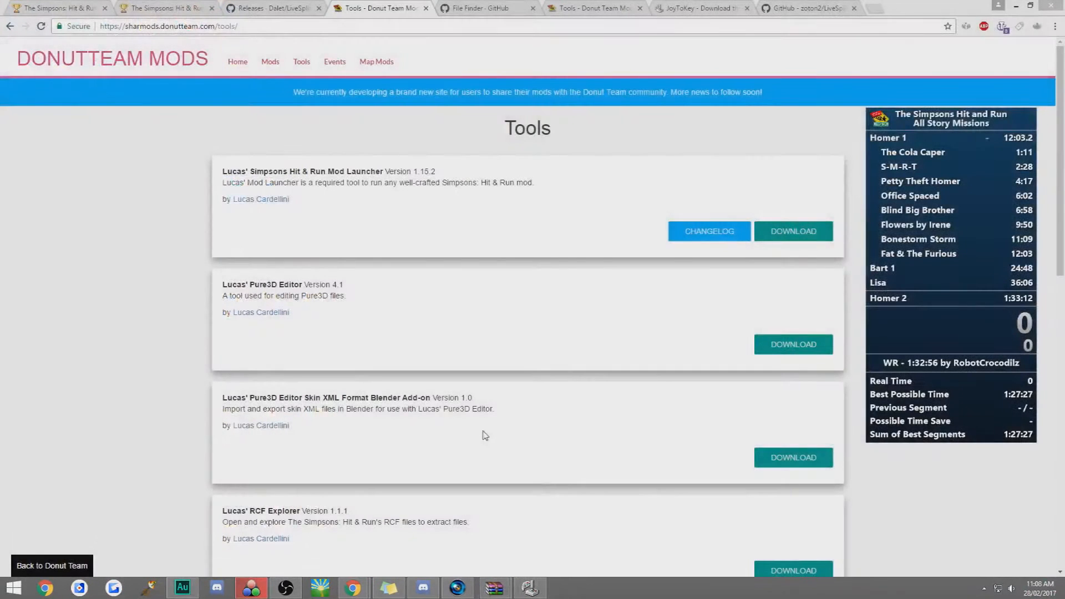
Step: Bring up LiveSplit's Splits Editor from the context menu
{"action": "right_click", "coordinate": [932, 207]}
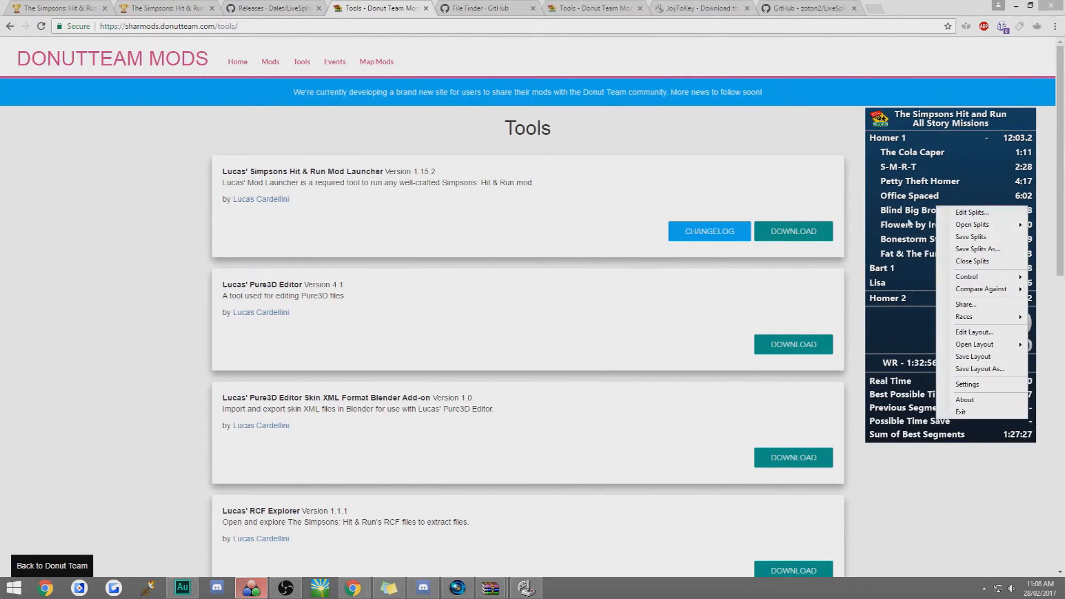
{"action": "left_click", "coordinate": [903, 218]}
{"action": "right_click", "coordinate": [934, 219]}
{"action": "left_click", "coordinate": [913, 180]}
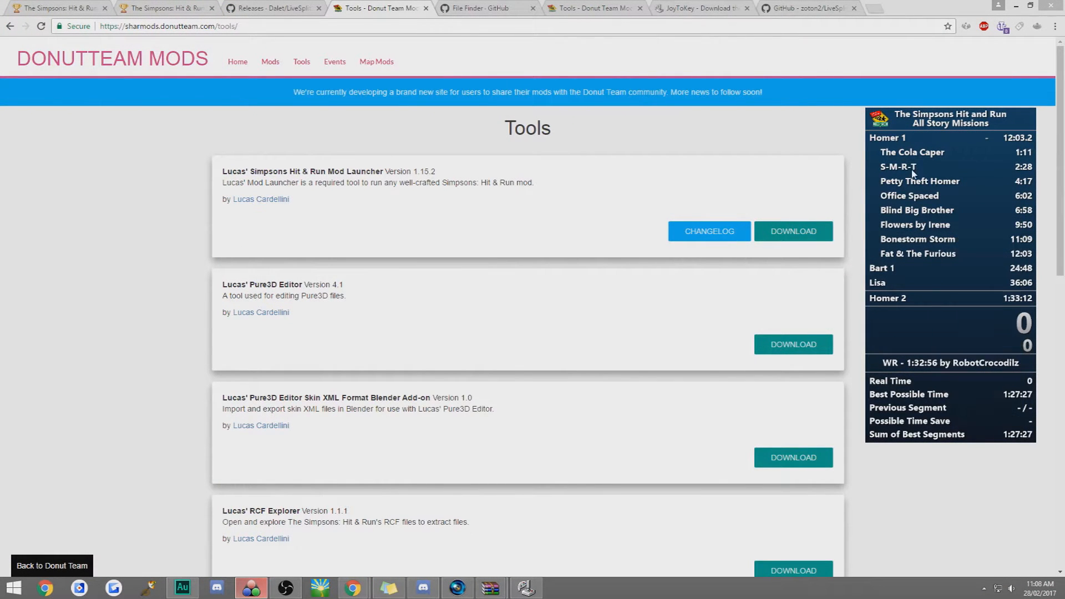
{"action": "right_click", "coordinate": [913, 170]}
{"action": "left_click", "coordinate": [941, 175]}
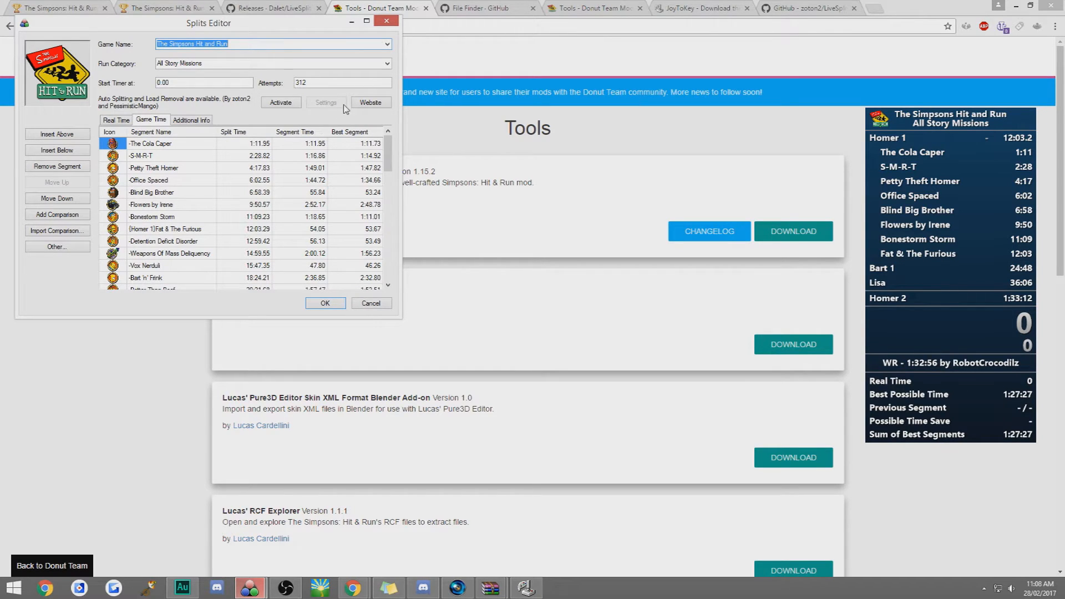
Step: Activate Auto Splitting and Load Removal and bring up its component settings
{"action": "left_click", "coordinate": [283, 103]}
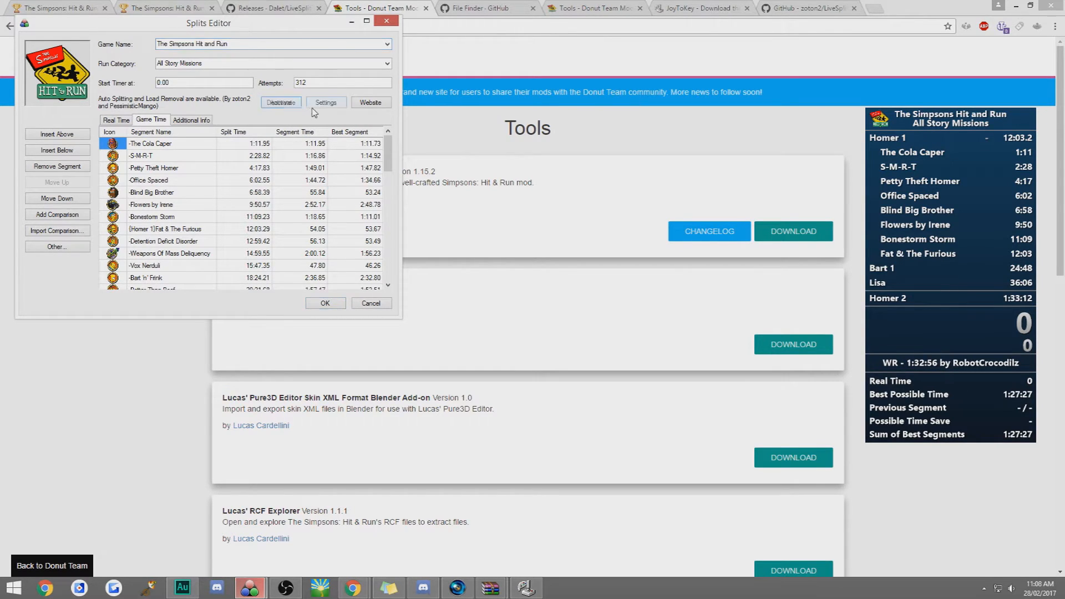
{"action": "left_click", "coordinate": [326, 102]}
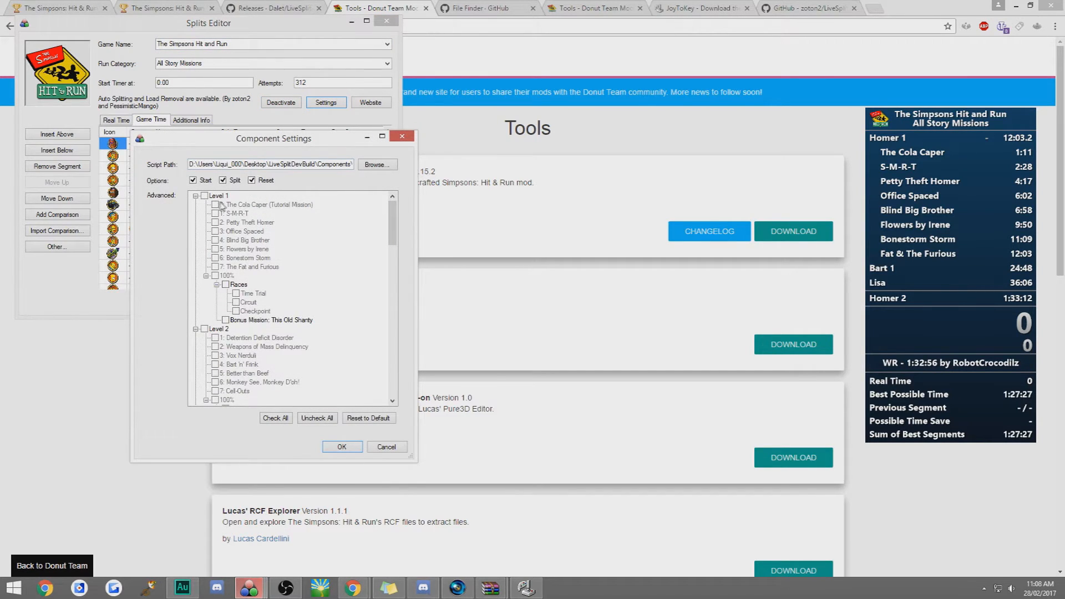
Step: Enable Level 1 and Level 2 splitting and check the Level 1 missions
{"action": "left_click", "coordinate": [204, 196]}
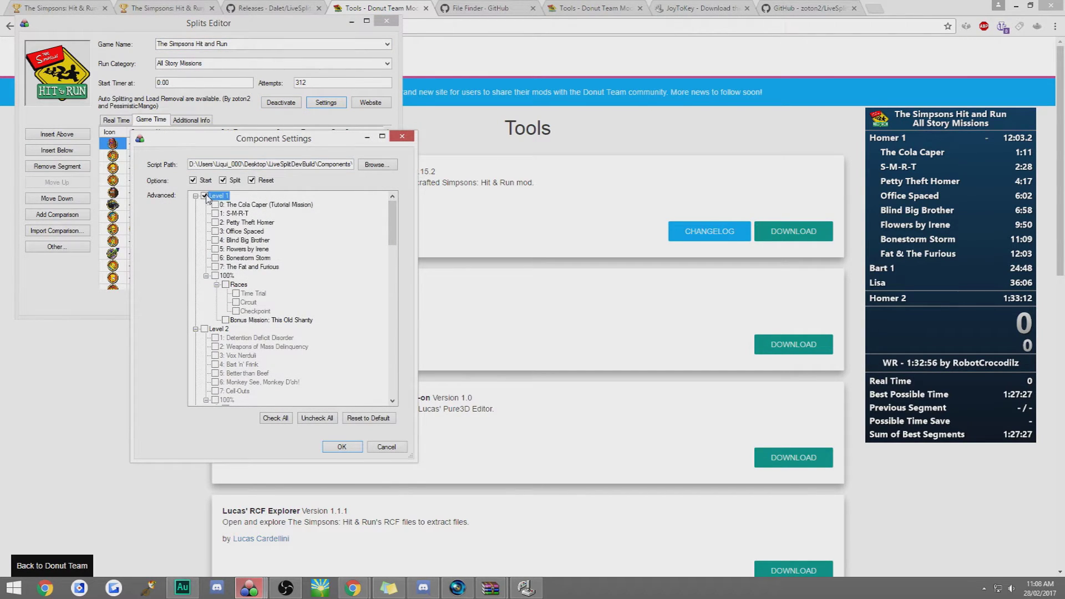
{"action": "left_click", "coordinate": [203, 329]}
{"action": "left_click", "coordinate": [250, 206]}
{"action": "left_click", "coordinate": [241, 231]}
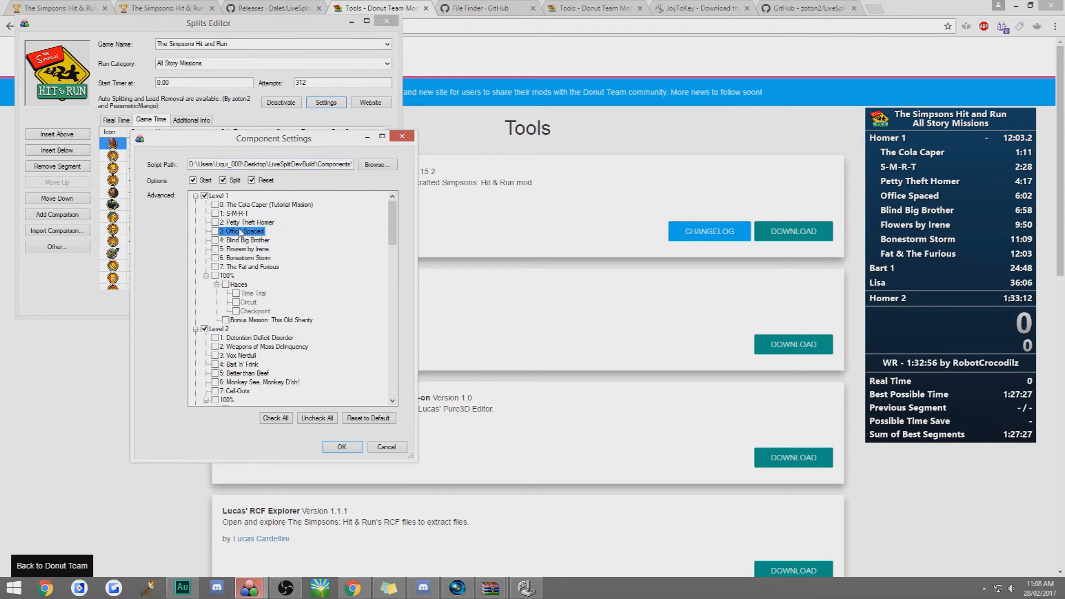
{"action": "left_click", "coordinate": [240, 250]}
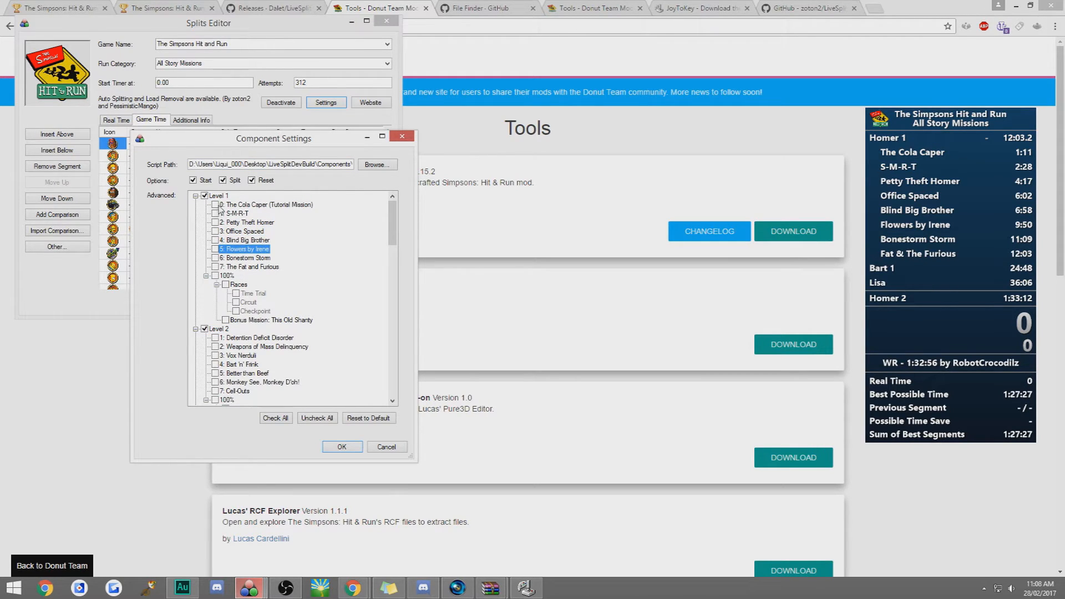
{"action": "left_click", "coordinate": [216, 213]}
{"action": "left_click", "coordinate": [216, 231]}
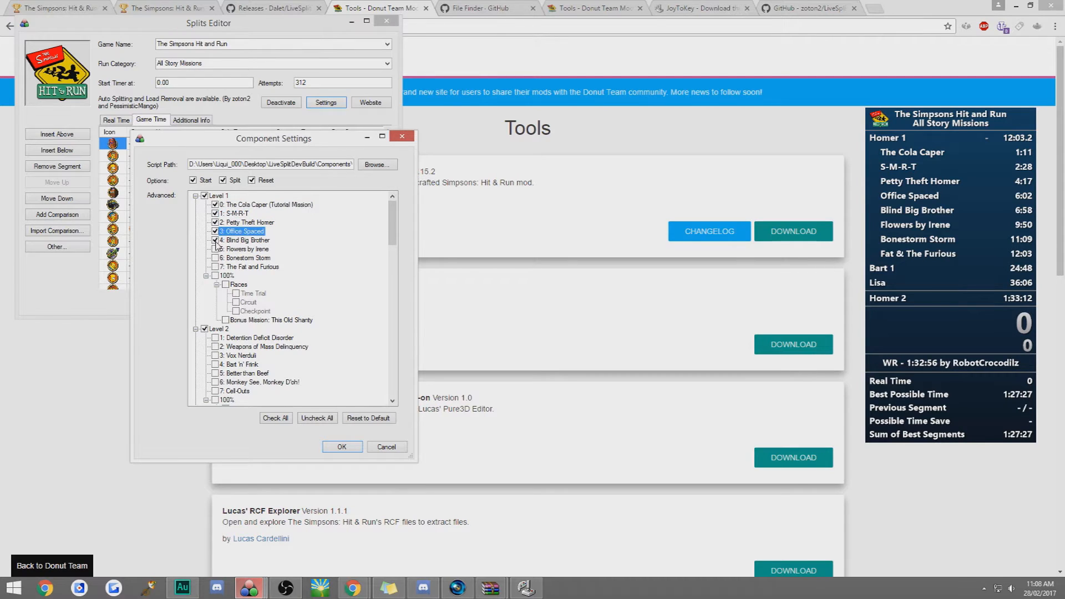
{"action": "left_click", "coordinate": [216, 248]}
{"action": "scroll", "coordinate": [218, 268], "scroll_direction": "down", "scroll_amount": 3}
{"action": "scroll", "coordinate": [218, 268], "scroll_direction": "down", "scroll_amount": 3}
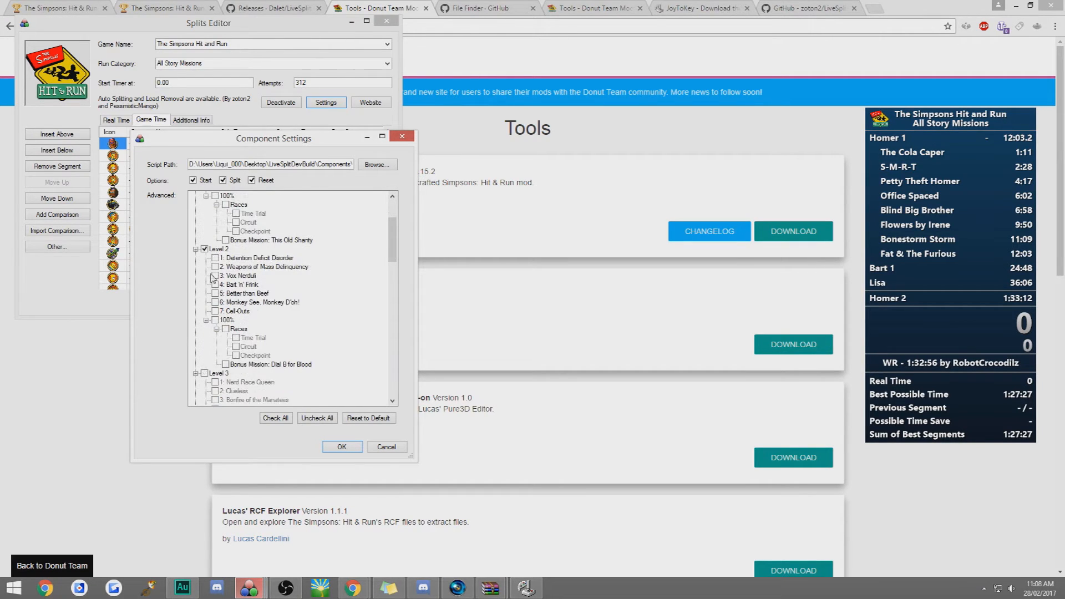
{"action": "scroll", "coordinate": [218, 268], "scroll_direction": "down", "scroll_amount": 3}
Step: Split on Cell-Outs, The Old Pirate and the Sea and From Outer Space, then close settings
{"action": "left_click", "coordinate": [215, 284]}
{"action": "scroll", "coordinate": [218, 287], "scroll_direction": "down", "scroll_amount": 3}
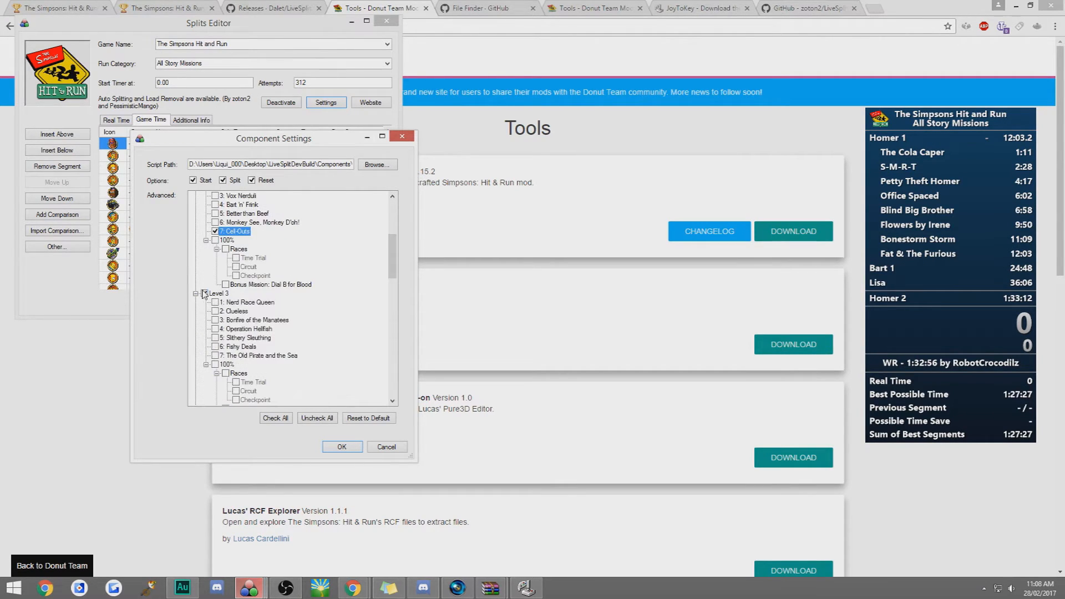
{"action": "left_click", "coordinate": [204, 294]}
{"action": "left_click", "coordinate": [216, 356]}
{"action": "scroll", "coordinate": [218, 356], "scroll_direction": "down", "scroll_amount": 3}
{"action": "left_click", "coordinate": [203, 369]}
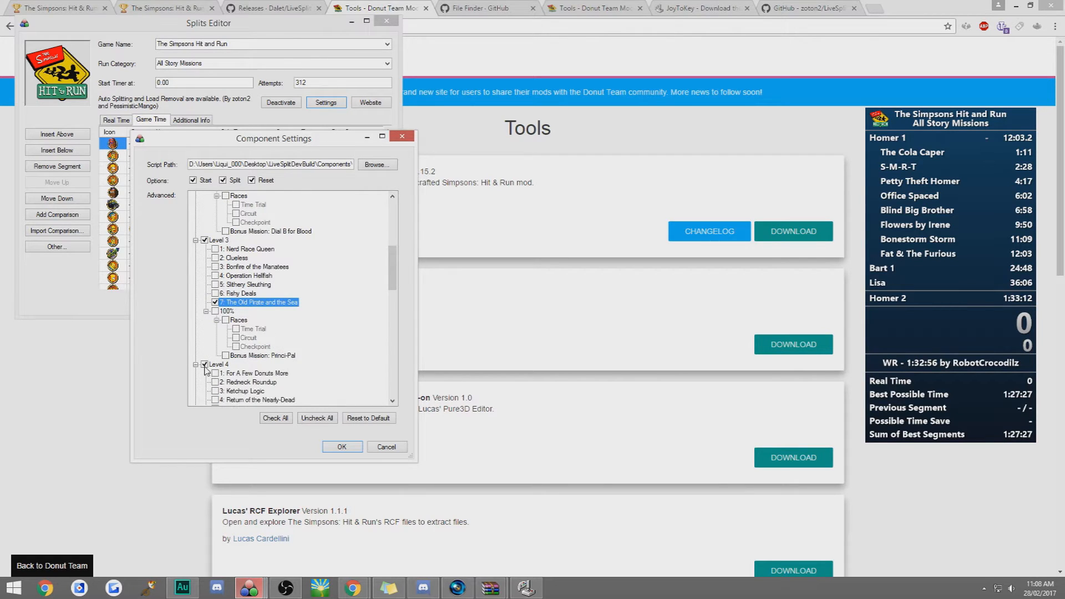
{"action": "scroll", "coordinate": [206, 370], "scroll_direction": "down", "scroll_amount": 3}
{"action": "left_click", "coordinate": [216, 373]}
{"action": "scroll", "coordinate": [216, 373], "scroll_direction": "up", "scroll_amount": 5}
{"action": "scroll", "coordinate": [216, 332], "scroll_direction": "up", "scroll_amount": 5}
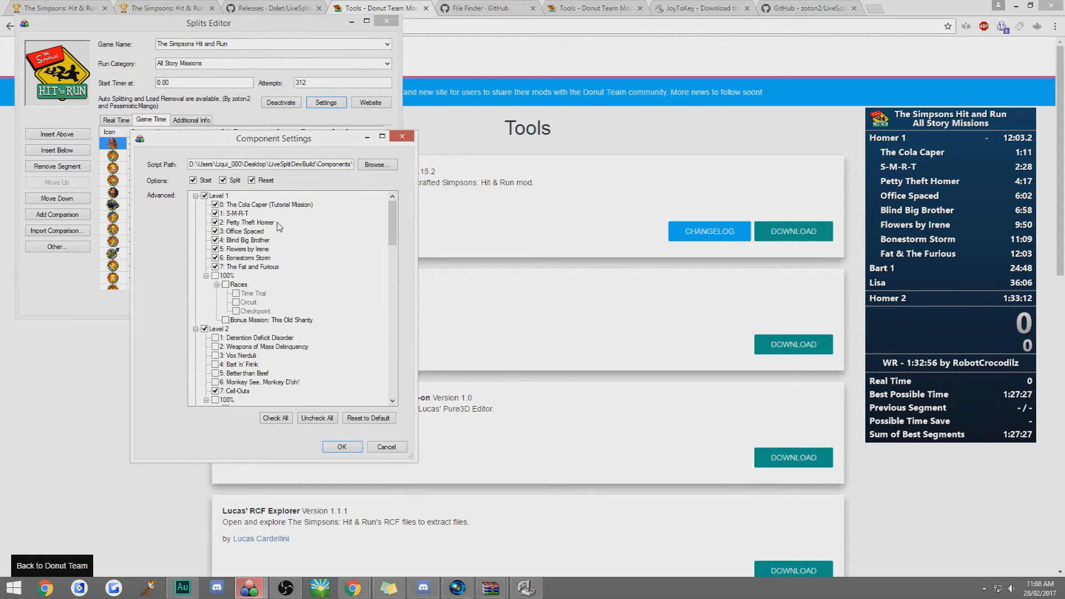
{"action": "scroll", "coordinate": [216, 229], "scroll_direction": "down", "scroll_amount": 3}
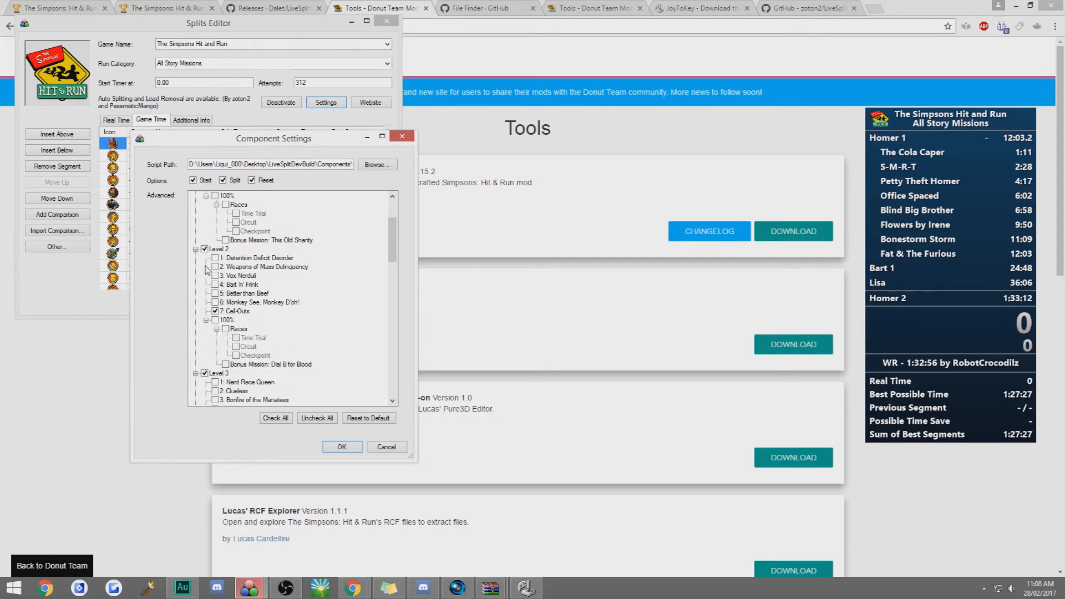
{"action": "scroll", "coordinate": [216, 229], "scroll_direction": "down", "scroll_amount": 1}
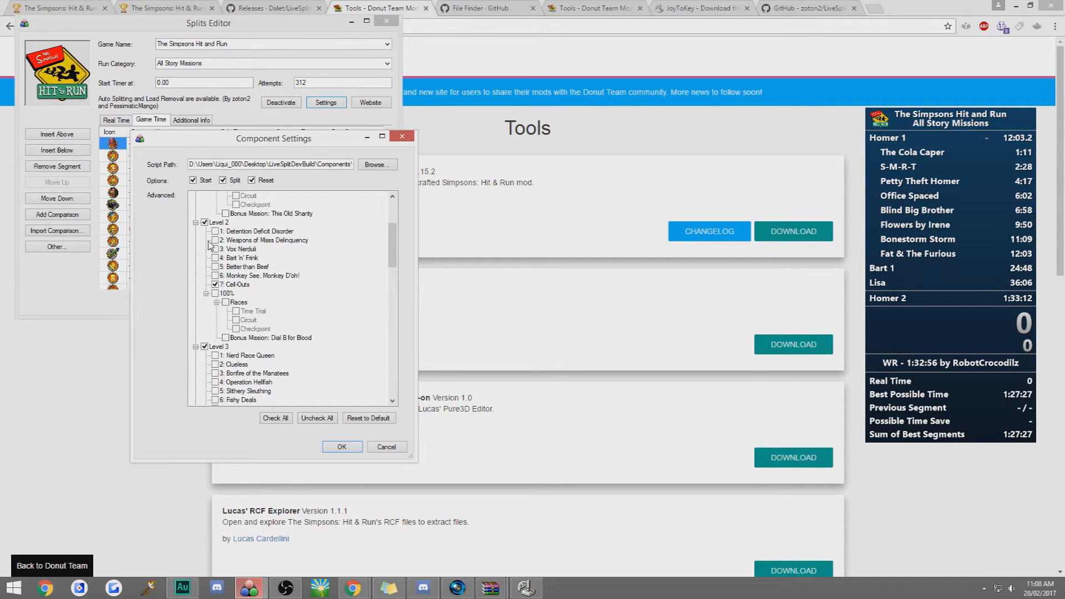
{"action": "scroll", "coordinate": [210, 246], "scroll_direction": "down", "scroll_amount": 3}
{"action": "scroll", "coordinate": [210, 245], "scroll_direction": "down", "scroll_amount": 3}
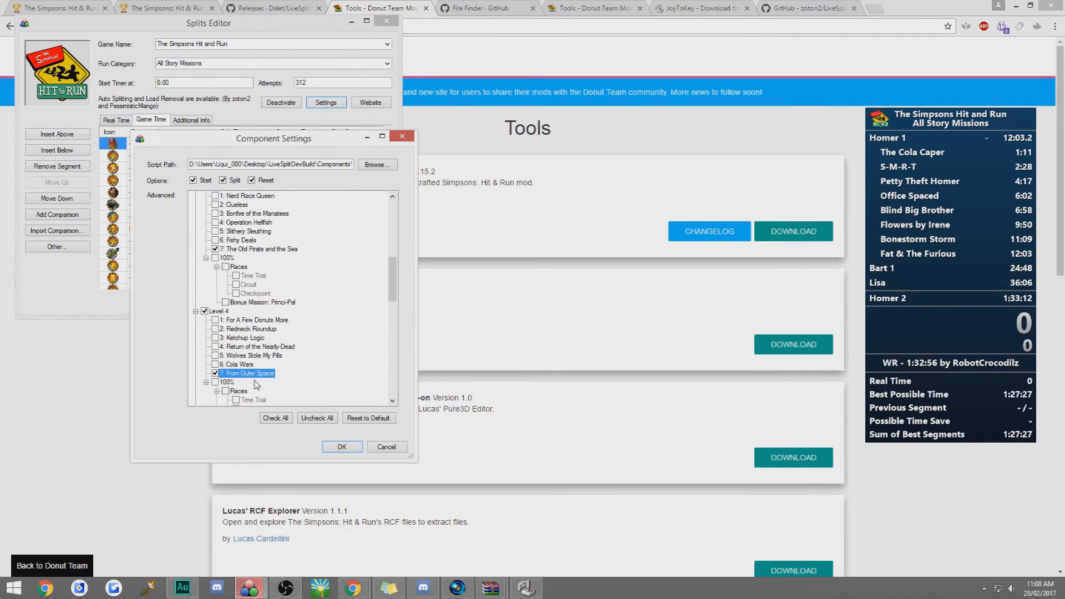
{"action": "scroll", "coordinate": [250, 316], "scroll_direction": "down", "scroll_amount": 3}
{"action": "left_click", "coordinate": [385, 447]}
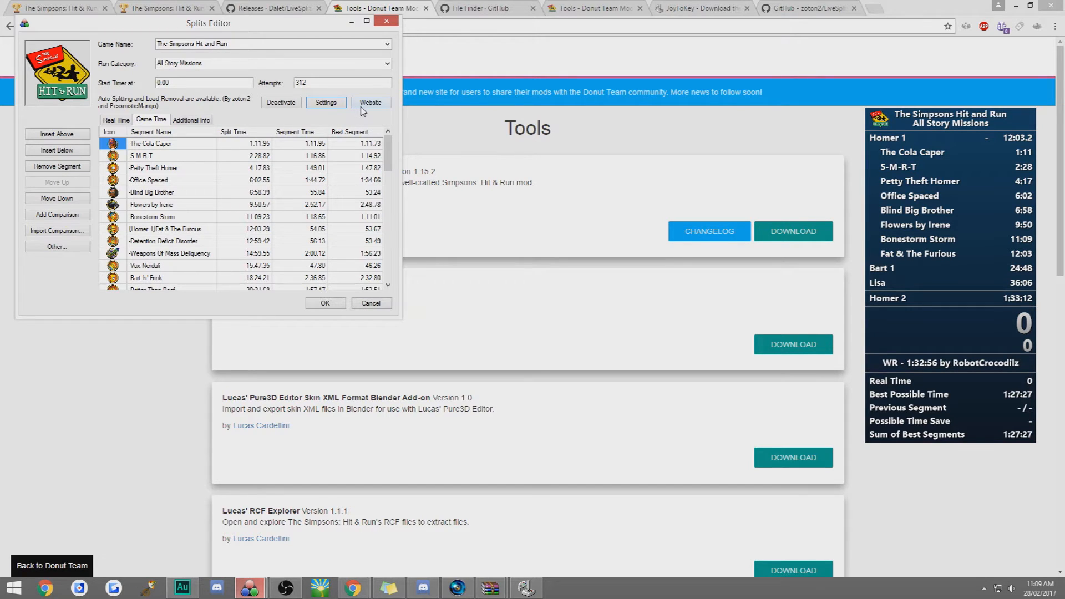
Step: Deactivate auto splitting, download LiveSplit.Scripts as a ZIP and view the archive
{"action": "left_click", "coordinate": [286, 105]}
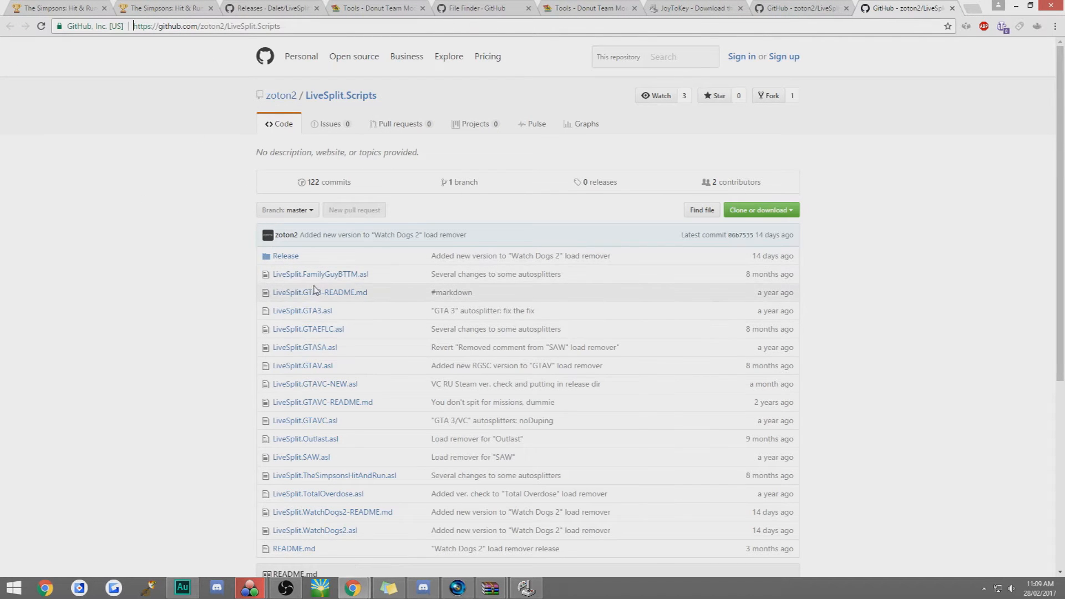
{"action": "scroll", "coordinate": [315, 289], "scroll_direction": "down", "scroll_amount": 1}
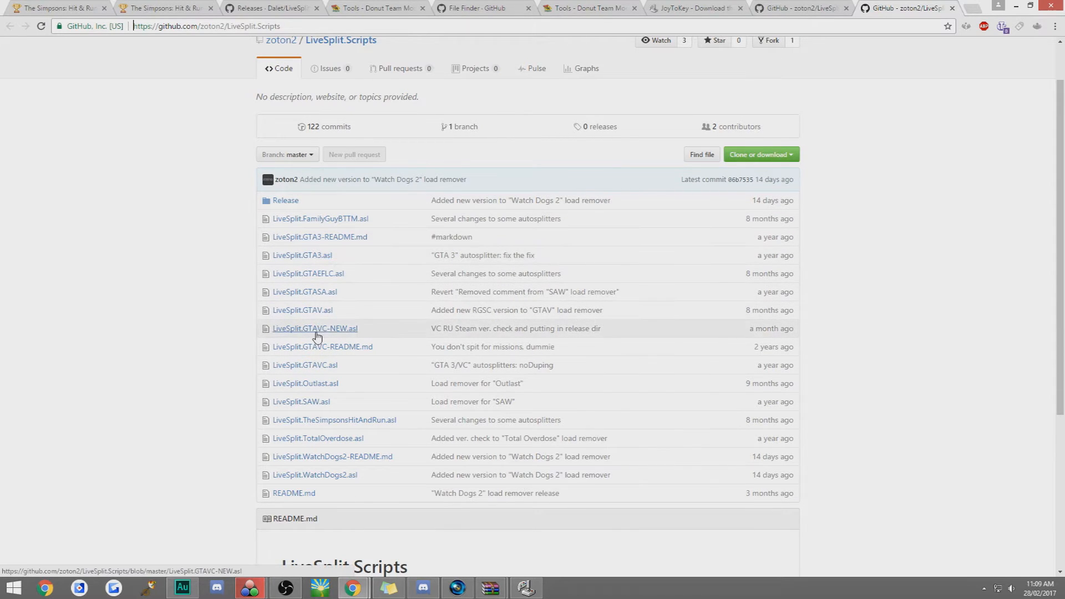
{"action": "scroll", "coordinate": [315, 358], "scroll_direction": "down", "scroll_amount": 1}
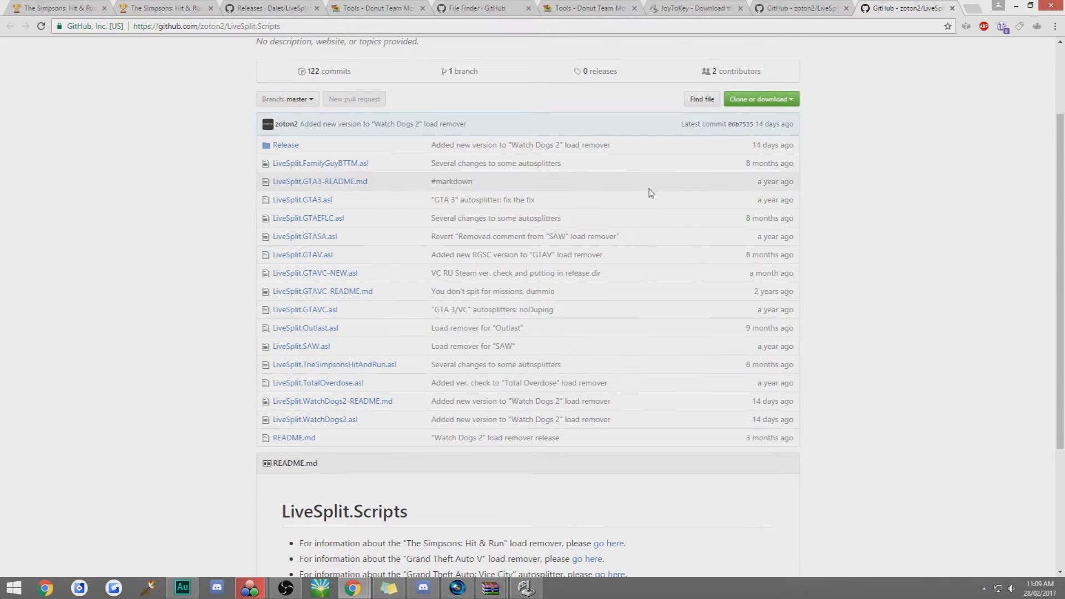
{"action": "left_click", "coordinate": [774, 99]}
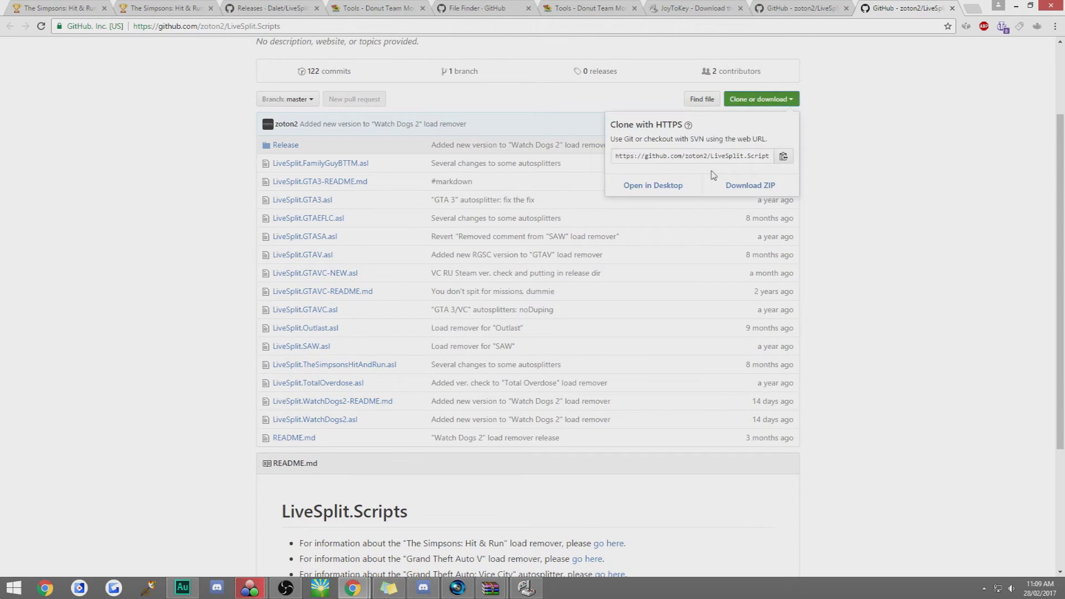
{"action": "left_click", "coordinate": [750, 186]}
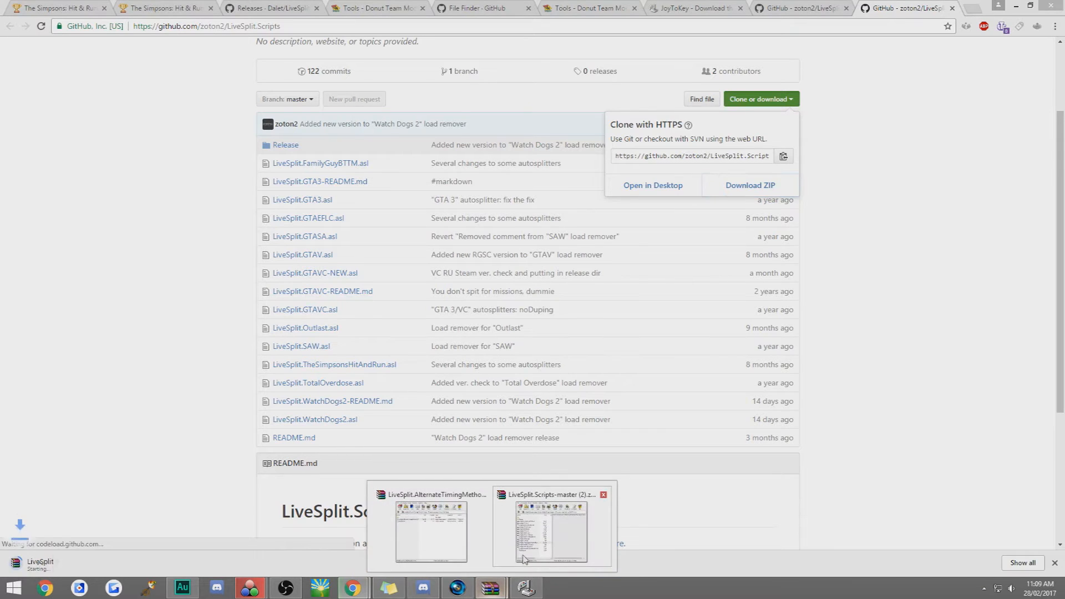
{"action": "left_click", "coordinate": [62, 564]}
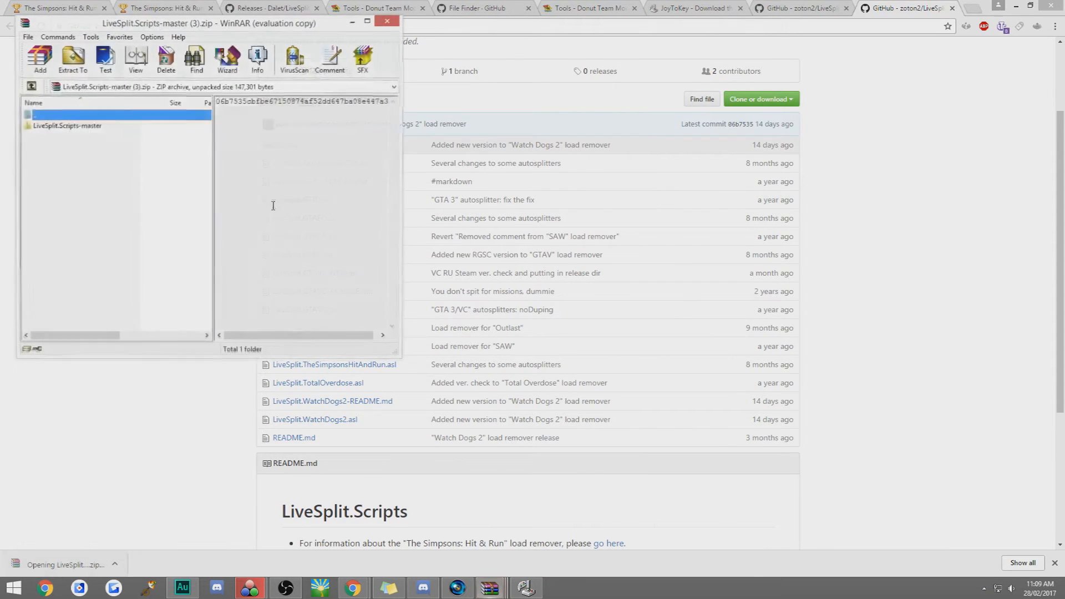
Step: Locate LiveSplit.TheSimpsonsHitAndRun.asl inside the LiveSplit.Scripts-master folder
{"action": "double_click", "coordinate": [61, 127]}
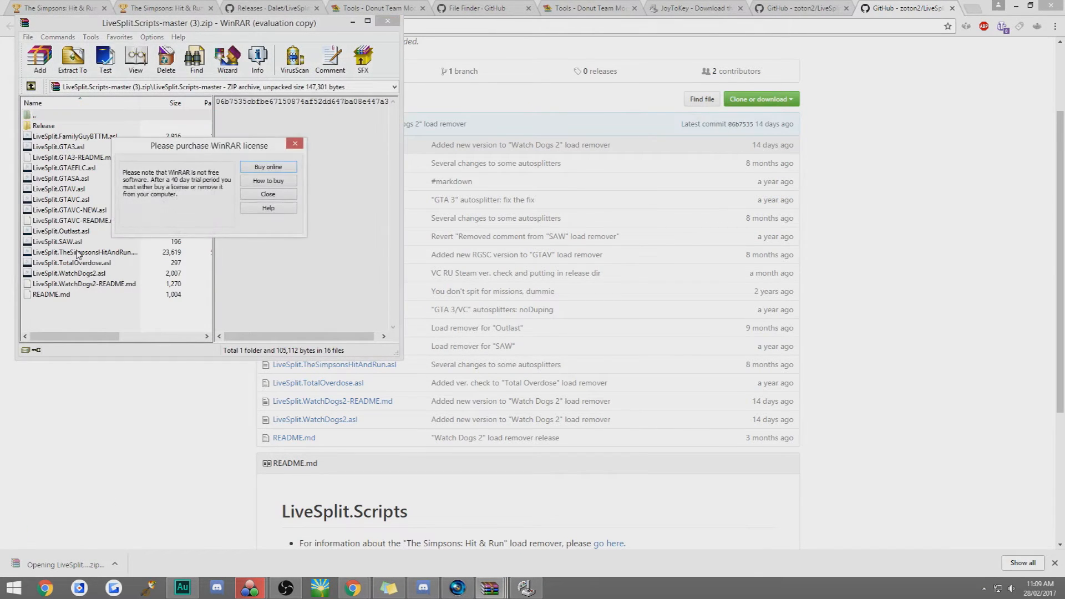
{"action": "left_click", "coordinate": [297, 202]}
{"action": "left_click", "coordinate": [122, 252]}
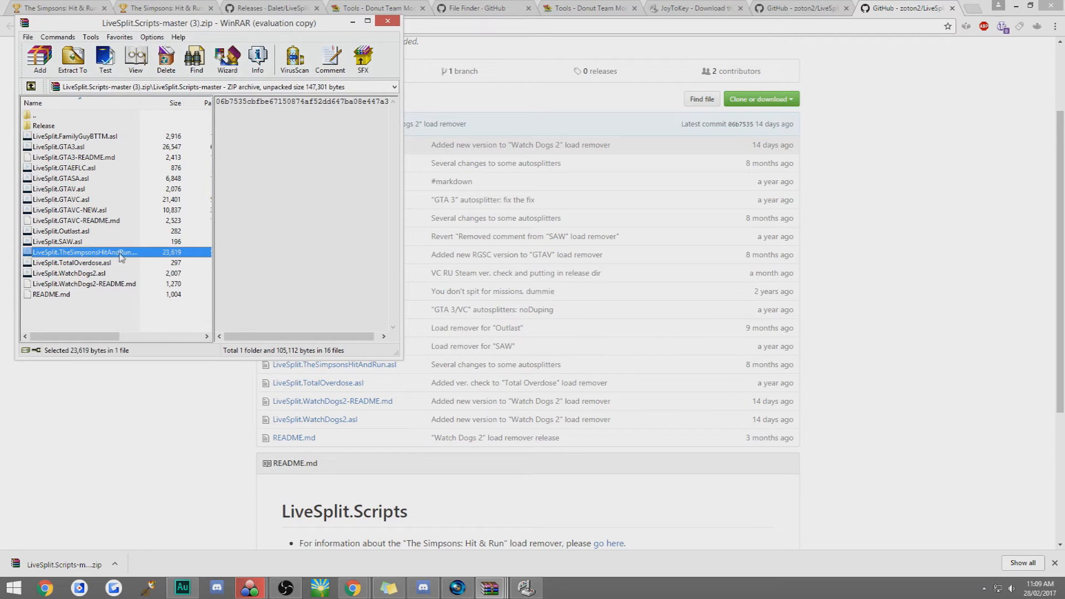
{"action": "right_click", "coordinate": [100, 253]}
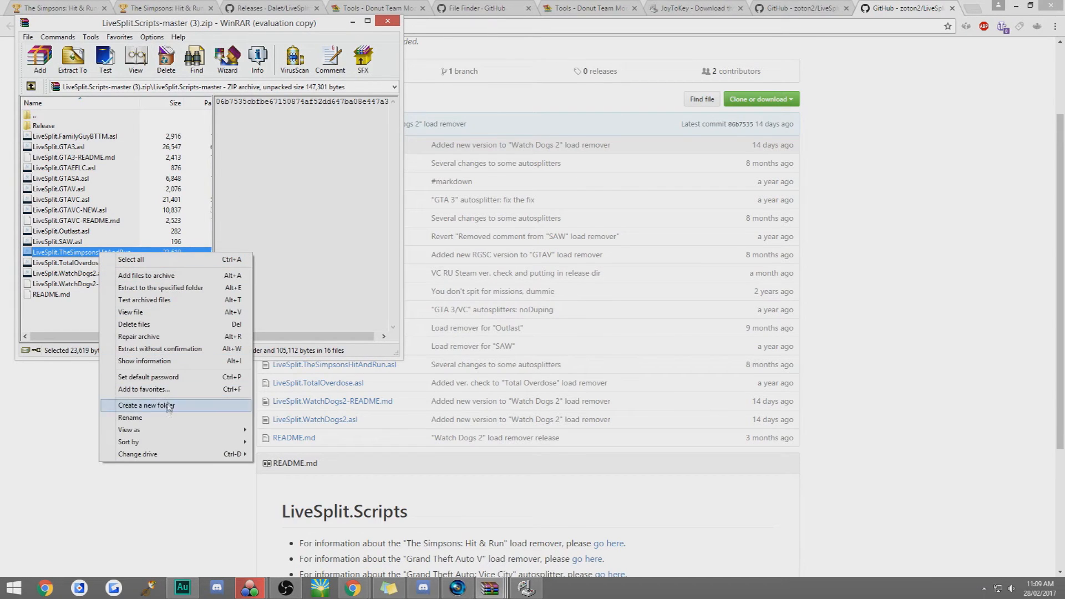
Step: Reveal the desktop and select the extracted Simpsons script there
{"action": "left_click", "coordinate": [918, 18]}
{"action": "left_click", "coordinate": [1016, 6]}
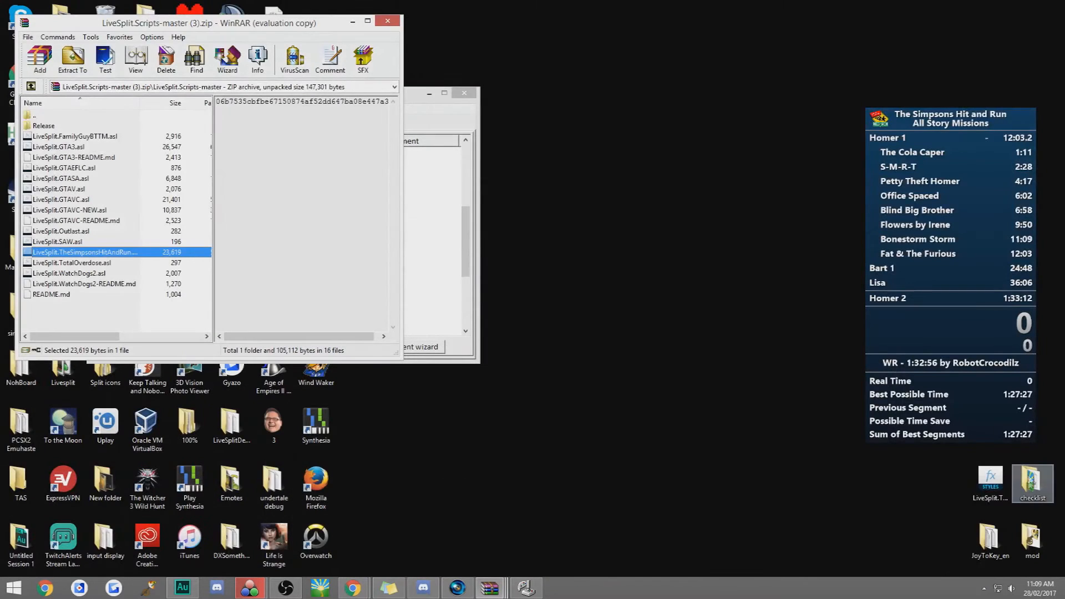
{"action": "left_click", "coordinate": [991, 487]}
{"action": "left_click_drag", "start_coordinate": [984, 476], "coordinate": [990, 487]}
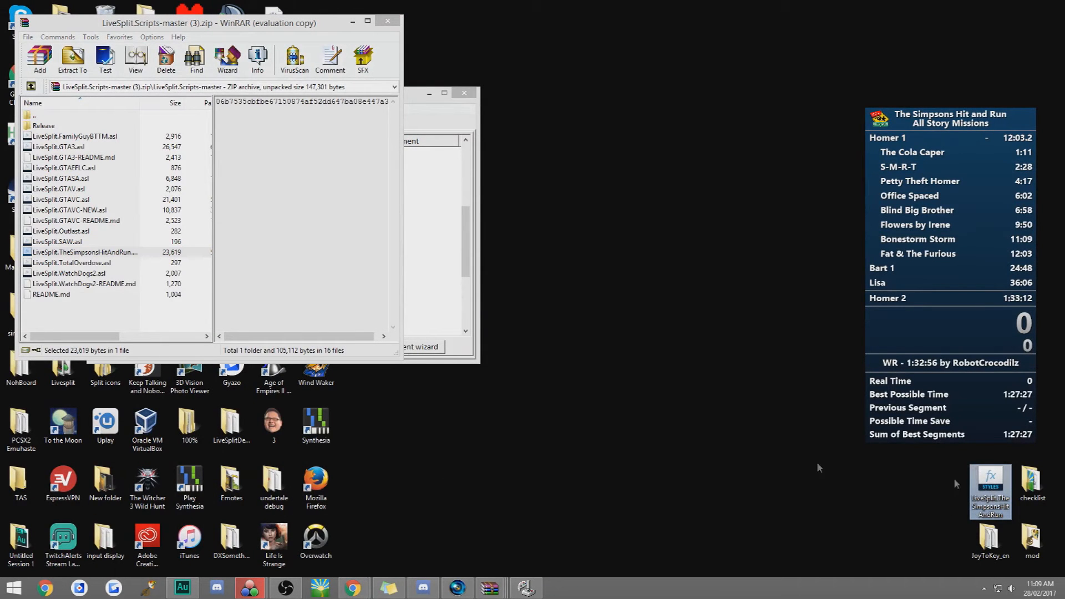
Step: Close the leftover windows and bring up LiveSplit's Layout Editor
{"action": "left_click", "coordinate": [389, 22]}
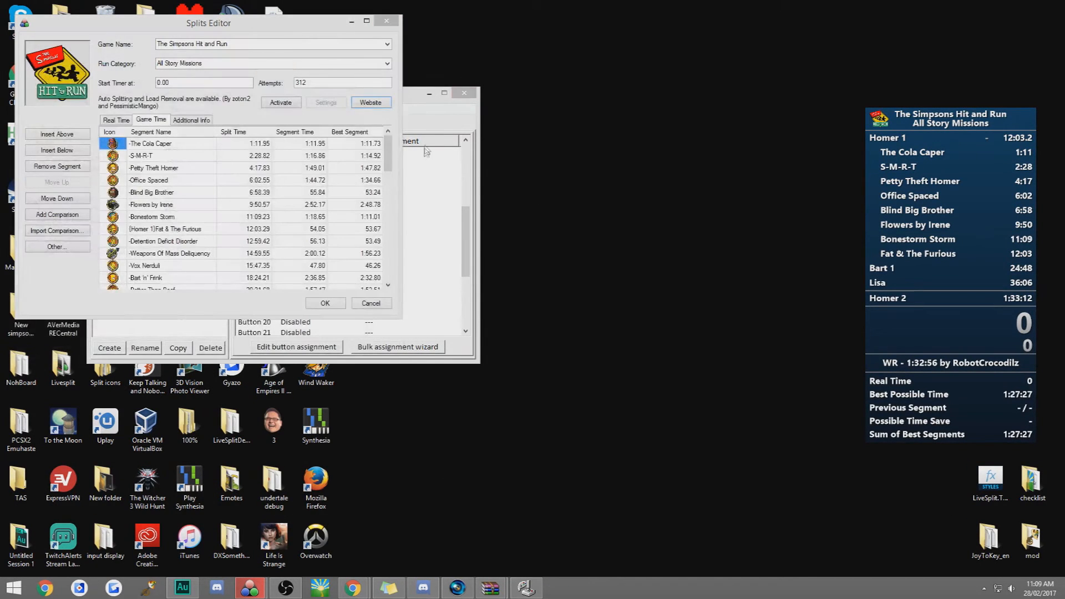
{"action": "left_click", "coordinate": [430, 94]}
{"action": "left_click", "coordinate": [371, 303]}
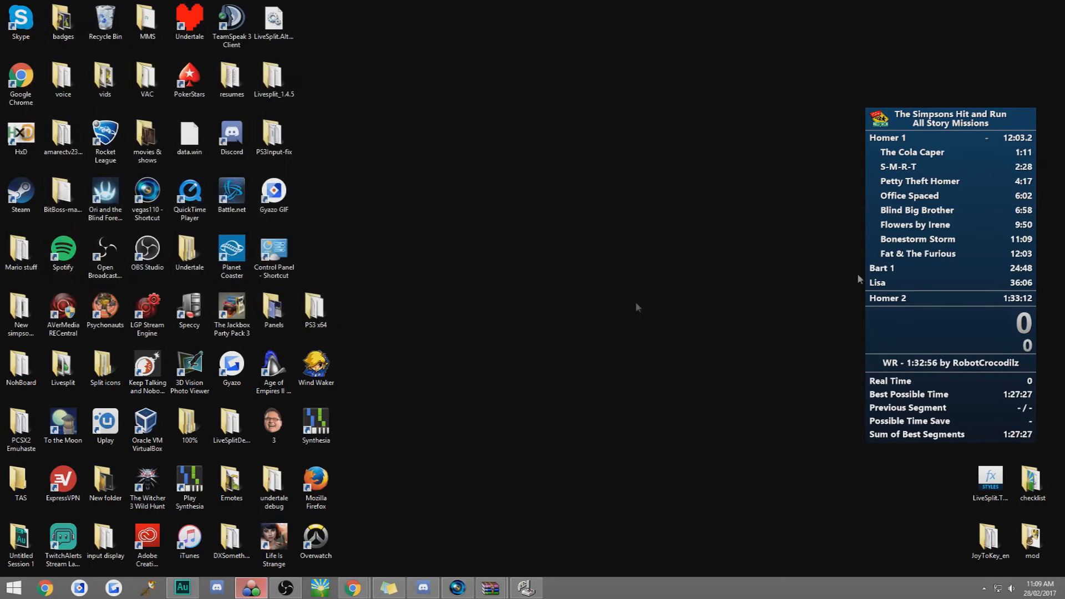
{"action": "right_click", "coordinate": [912, 254]}
{"action": "left_click", "coordinate": [945, 376]}
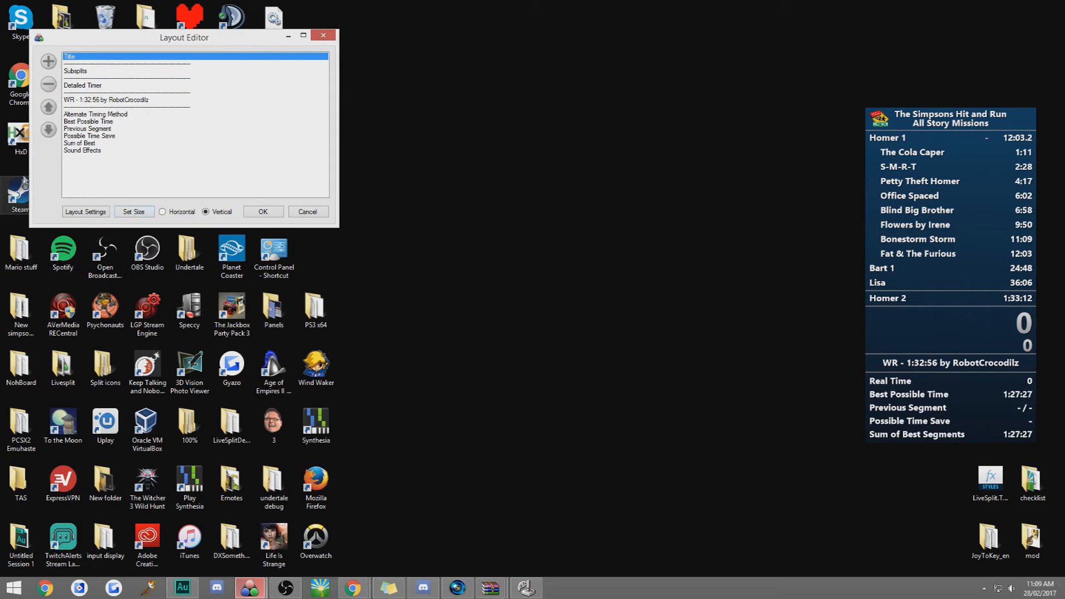
Step: Add a Scriptable Auto Splitter and load LiveSplit.TheSimpsonsHitAndRun.asl from the desktop
{"action": "left_click", "coordinate": [48, 61]}
{"action": "mouse_move", "coordinate": [90, 107]}
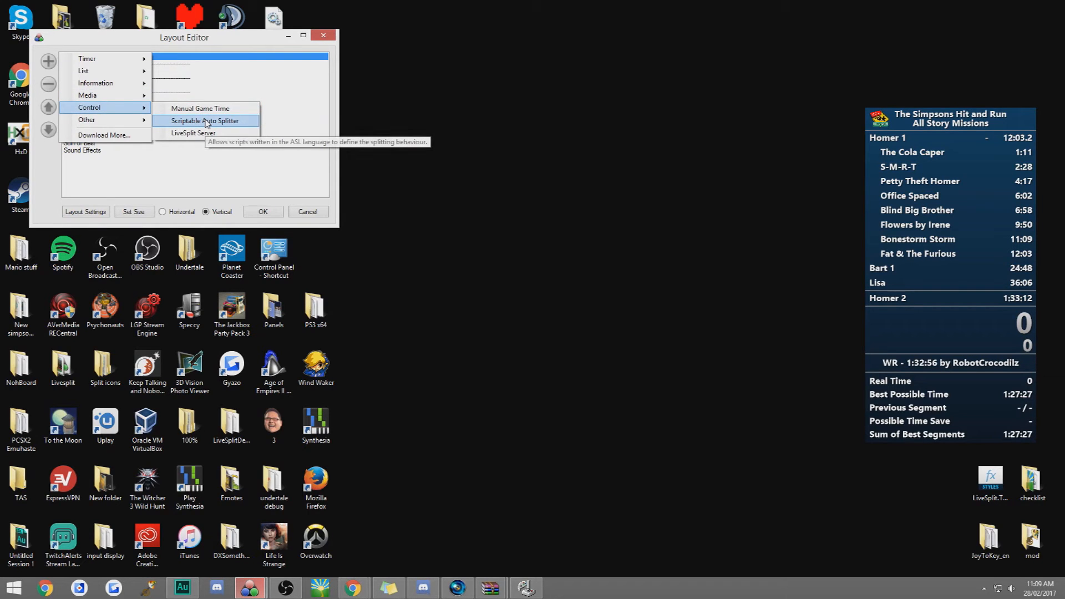
{"action": "left_click", "coordinate": [206, 121]}
{"action": "double_click", "coordinate": [94, 159]}
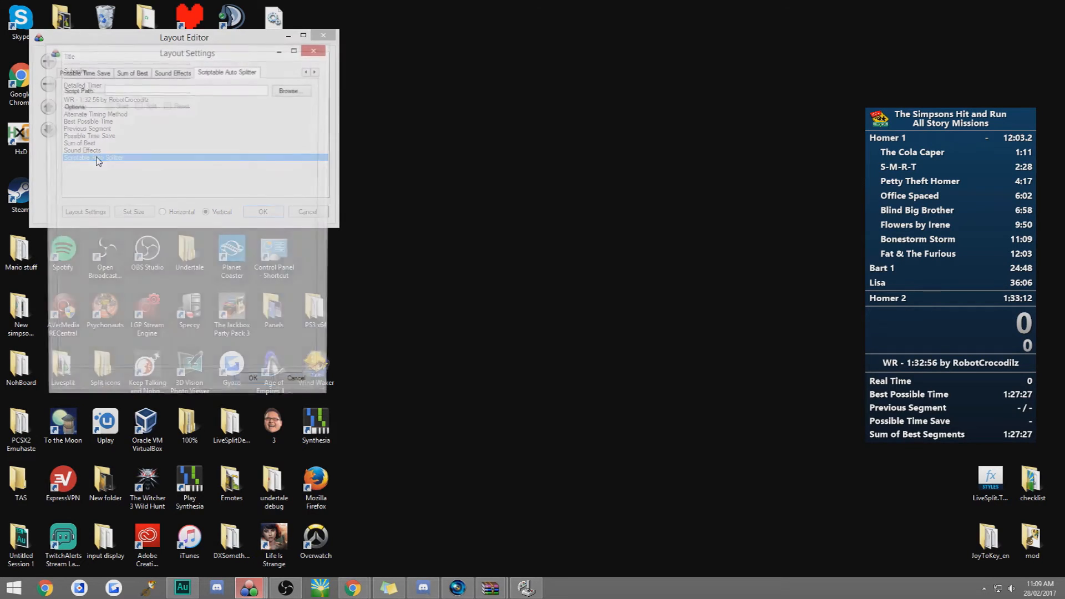
{"action": "left_click", "coordinate": [292, 91]}
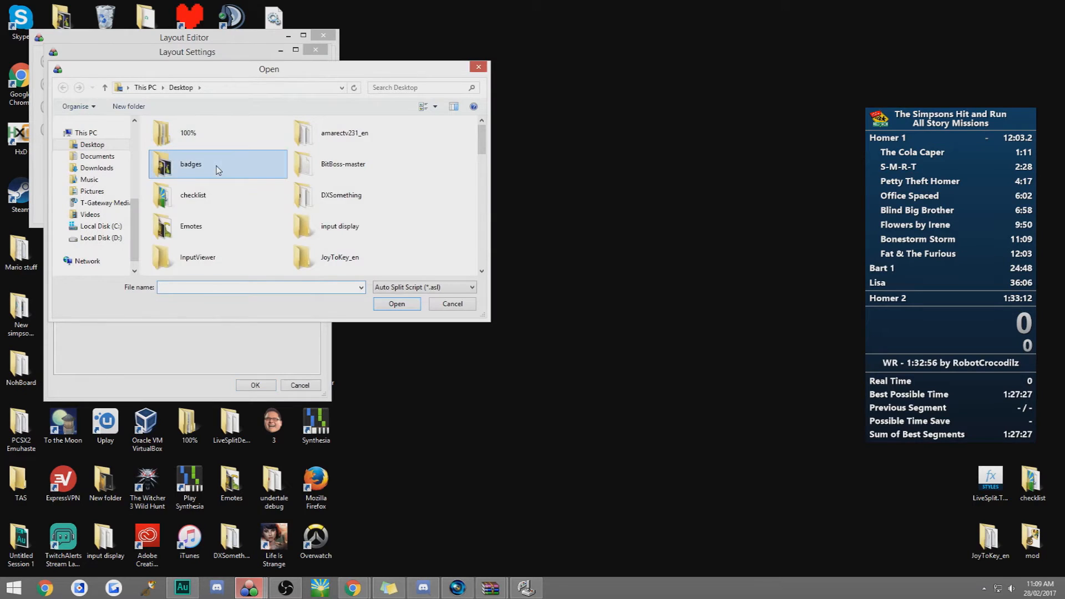
{"action": "scroll", "coordinate": [218, 170], "scroll_direction": "down", "scroll_amount": 3}
{"action": "scroll", "coordinate": [218, 169], "scroll_direction": "down", "scroll_amount": 3}
{"action": "scroll", "coordinate": [218, 169], "scroll_direction": "up", "scroll_amount": 5}
{"action": "scroll", "coordinate": [219, 169], "scroll_direction": "down", "scroll_amount": 2}
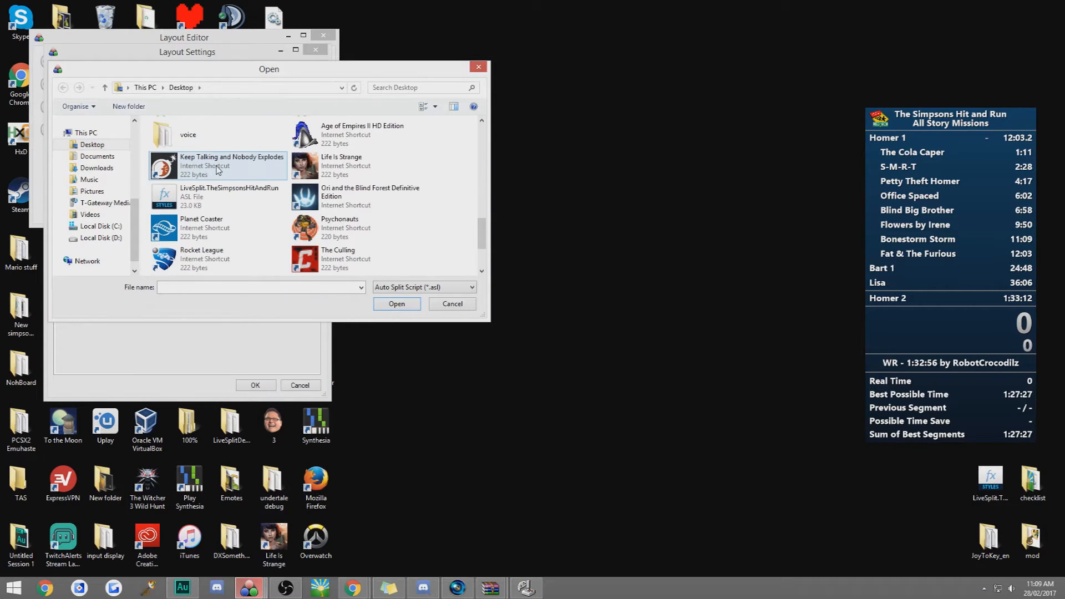
{"action": "scroll", "coordinate": [218, 169], "scroll_direction": "down", "scroll_amount": 3}
{"action": "scroll", "coordinate": [219, 169], "scroll_direction": "up", "scroll_amount": 3}
{"action": "double_click", "coordinate": [214, 189]}
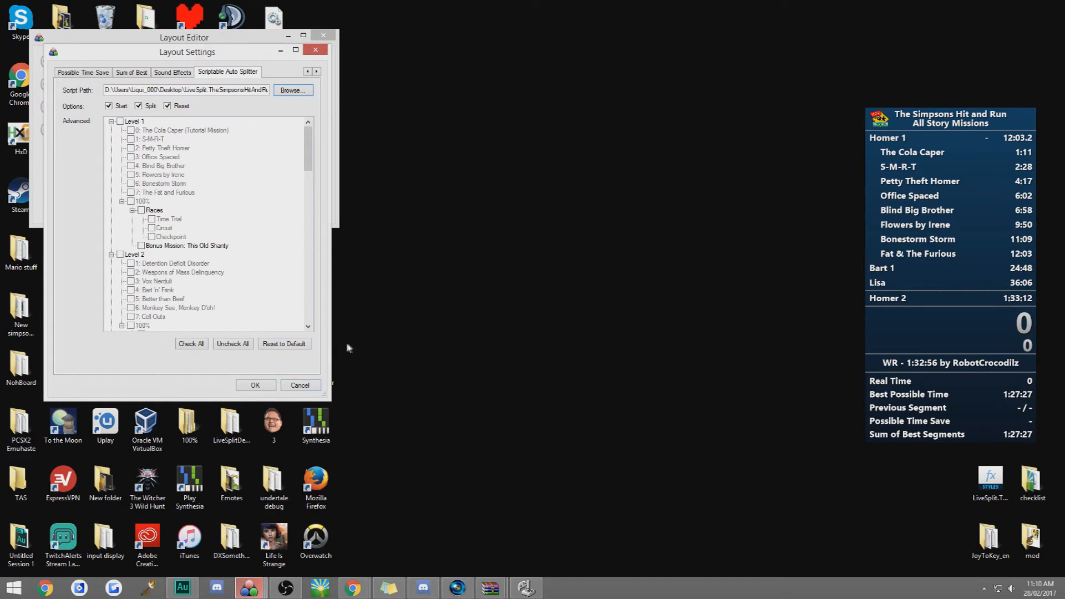
{"action": "left_click", "coordinate": [583, 460]}
{"action": "mouse_move", "coordinate": [352, 588]}
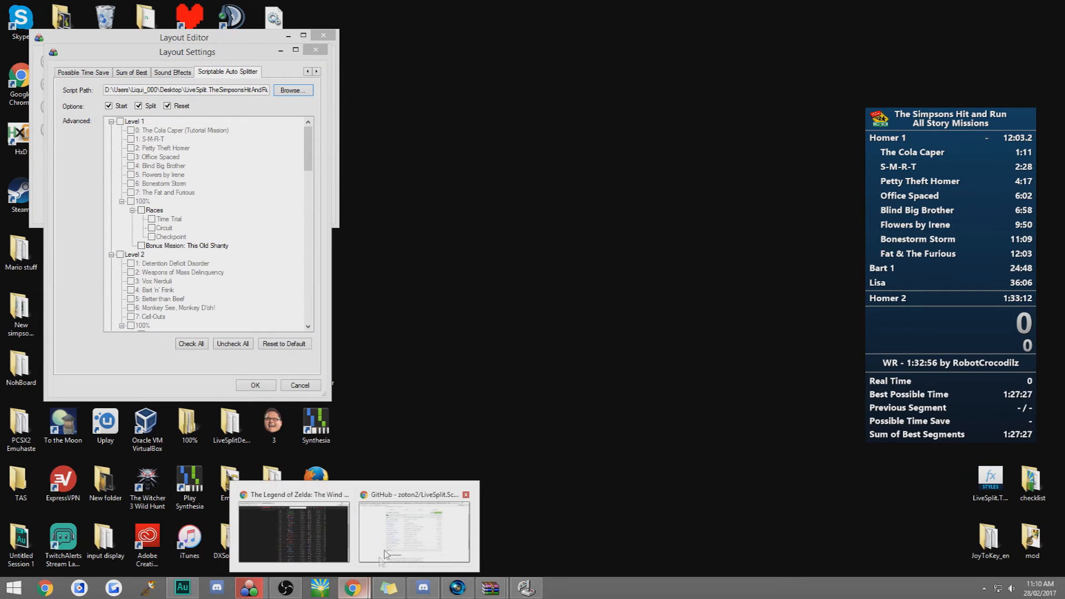
Step: Go to livesplit.org in the browser and bring up its Components list
{"action": "left_click", "coordinate": [383, 537]}
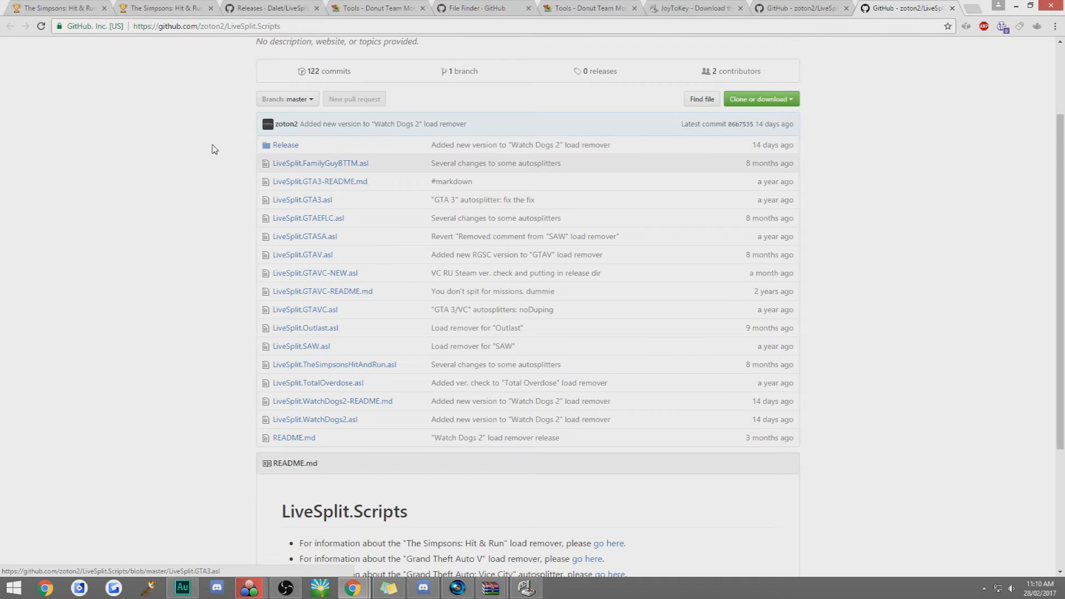
{"action": "left_click", "coordinate": [270, 7]}
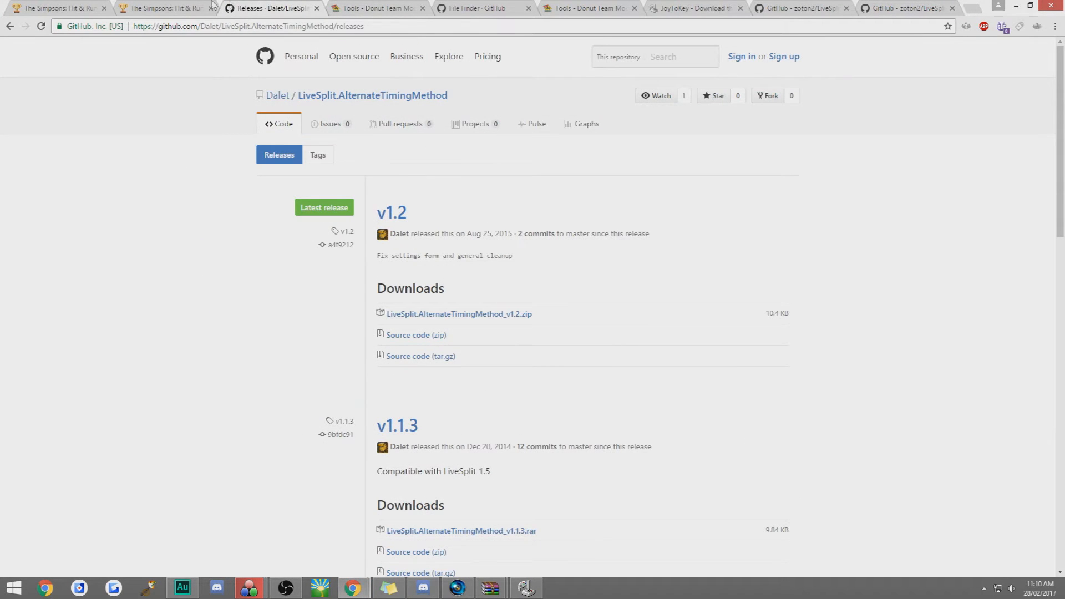
{"action": "left_click", "coordinate": [695, 7]}
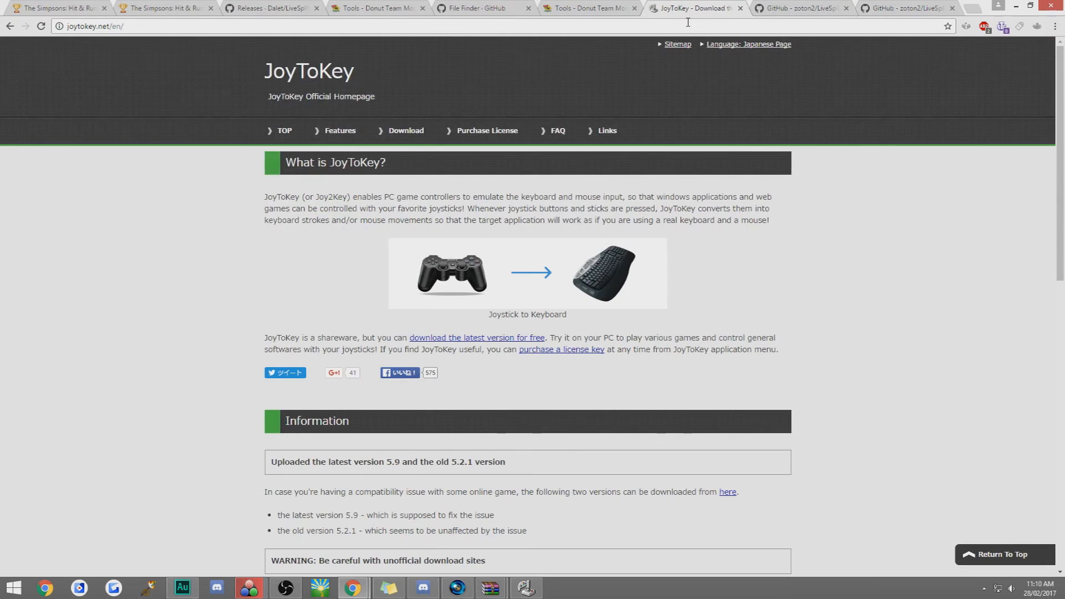
{"action": "left_click", "coordinate": [788, 6]}
{"action": "left_click", "coordinate": [795, 25]}
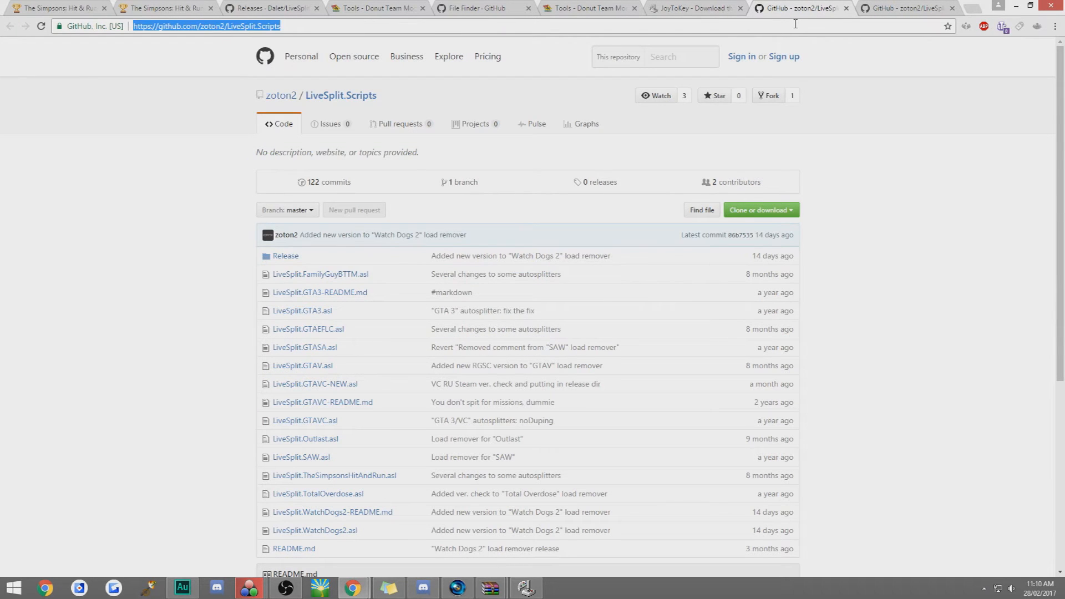
{"action": "type", "text": "live"}
{"action": "key", "text": "Return"}
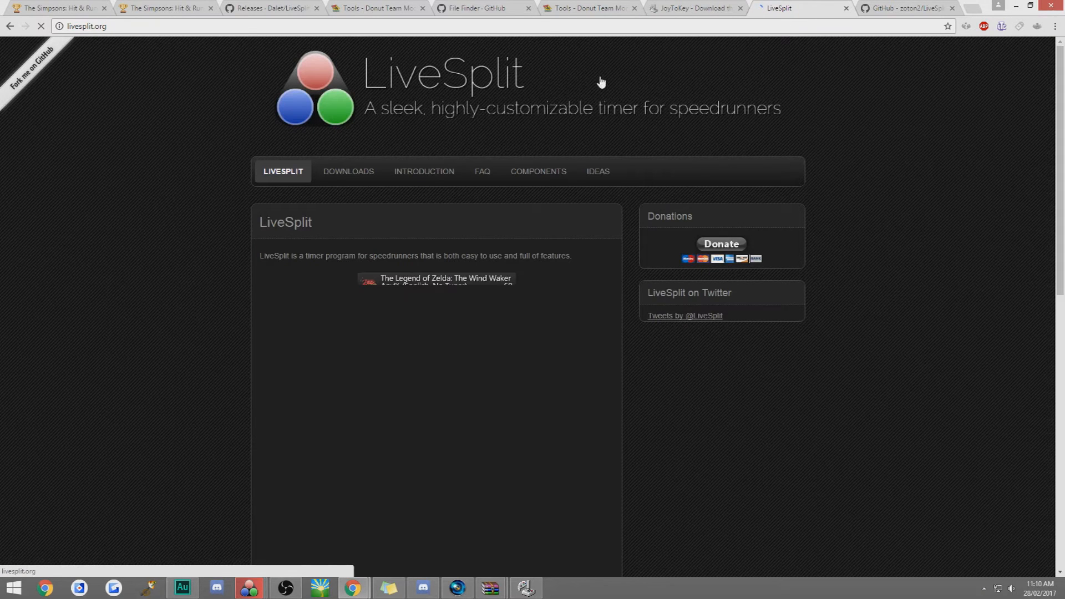
{"action": "left_click", "coordinate": [546, 175]}
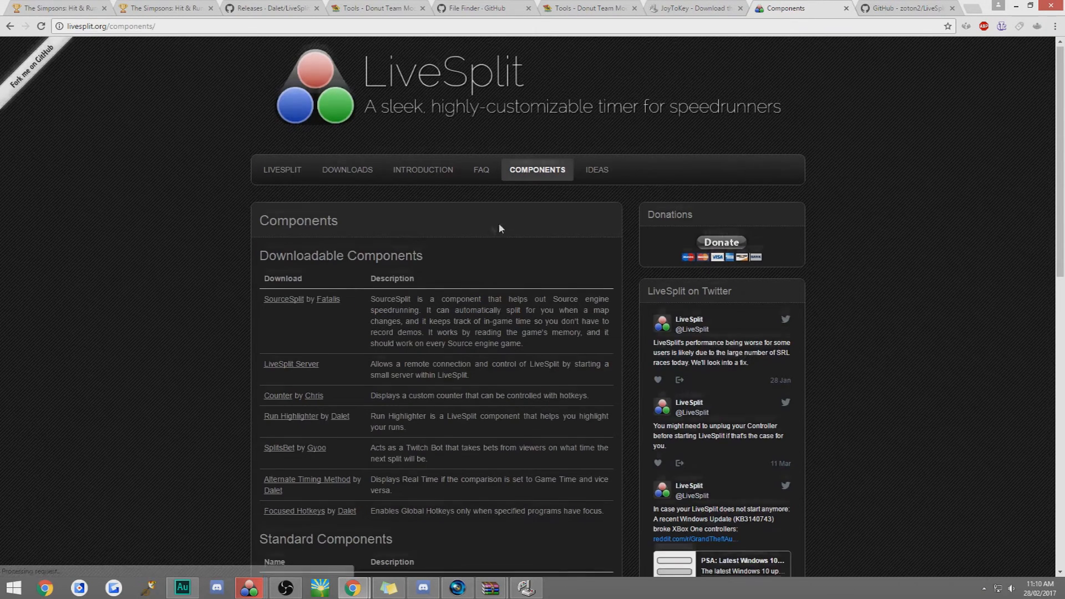
{"action": "scroll", "coordinate": [505, 224], "scroll_direction": "down", "scroll_amount": 3}
Step: Download LiveSplit.AlternateTimingMethod_v1.2.zip and view its DLL in WinRAR
{"action": "left_click", "coordinate": [295, 261]}
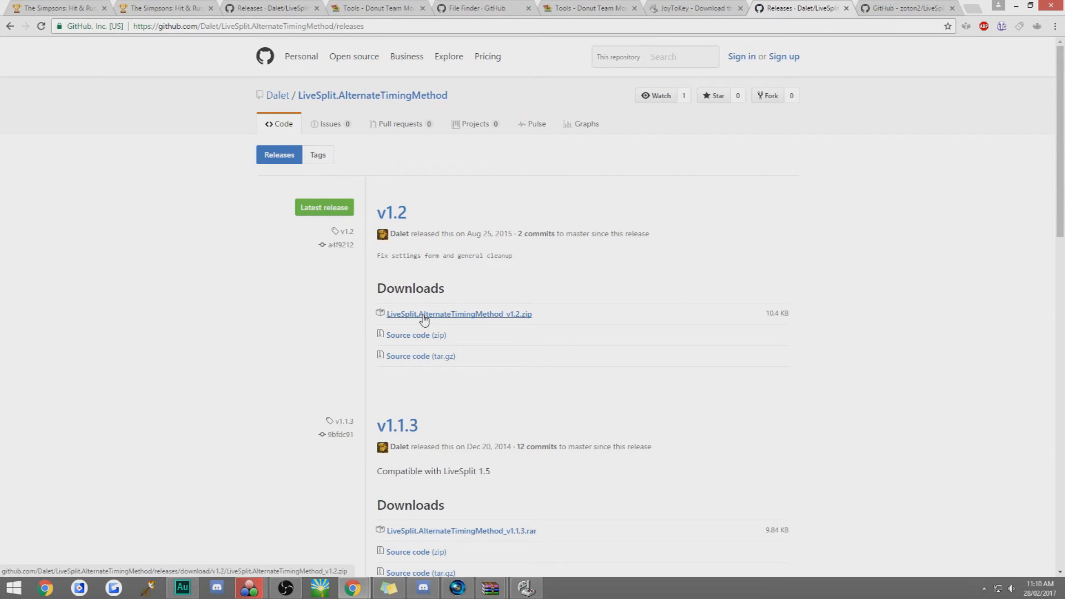
{"action": "left_click", "coordinate": [423, 316]}
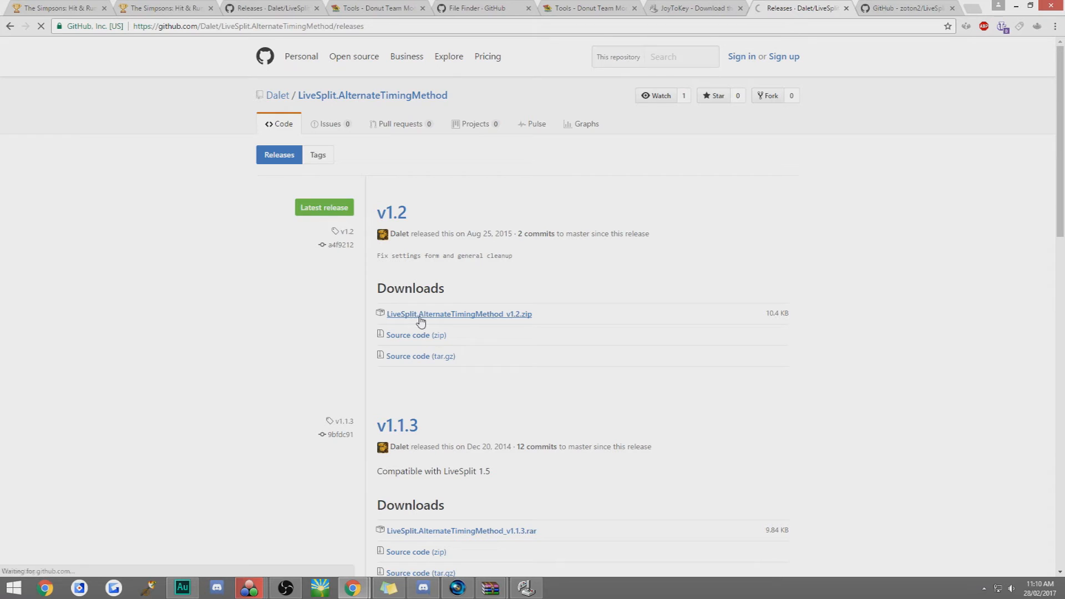
{"action": "left_click", "coordinate": [62, 565]}
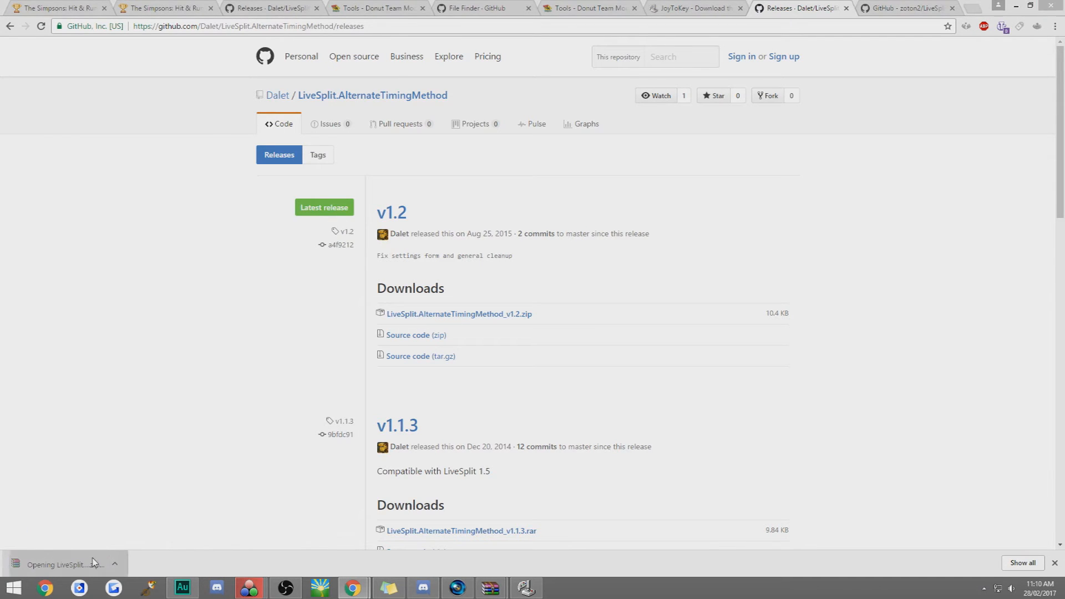
{"action": "double_click", "coordinate": [62, 125]}
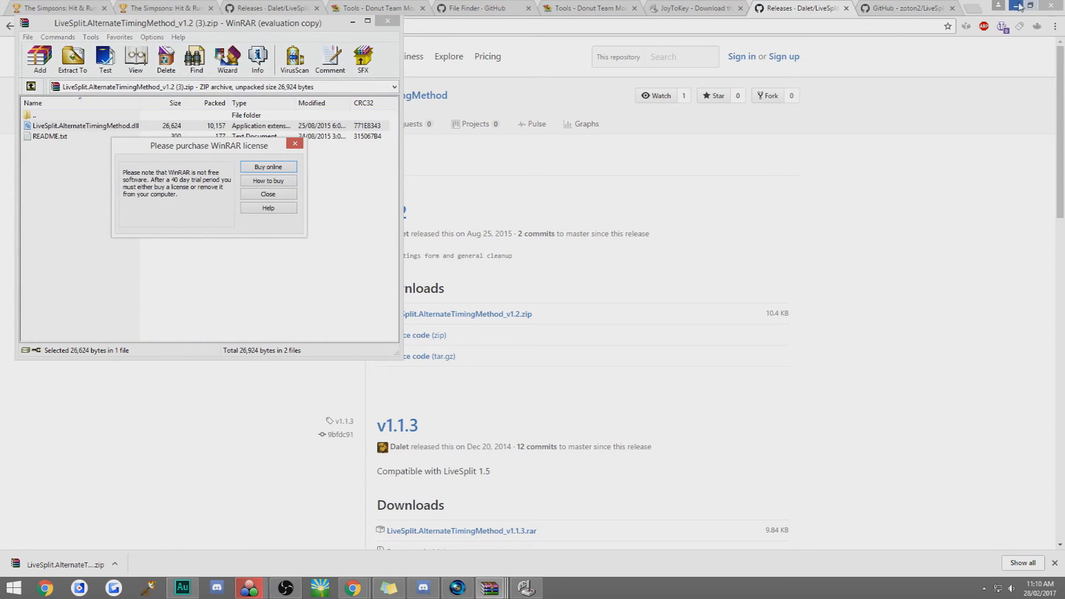
Step: Dismiss the WinRAR nag, cancel the Layout Settings and editor, and move the archive aside
{"action": "left_click", "coordinate": [267, 195]}
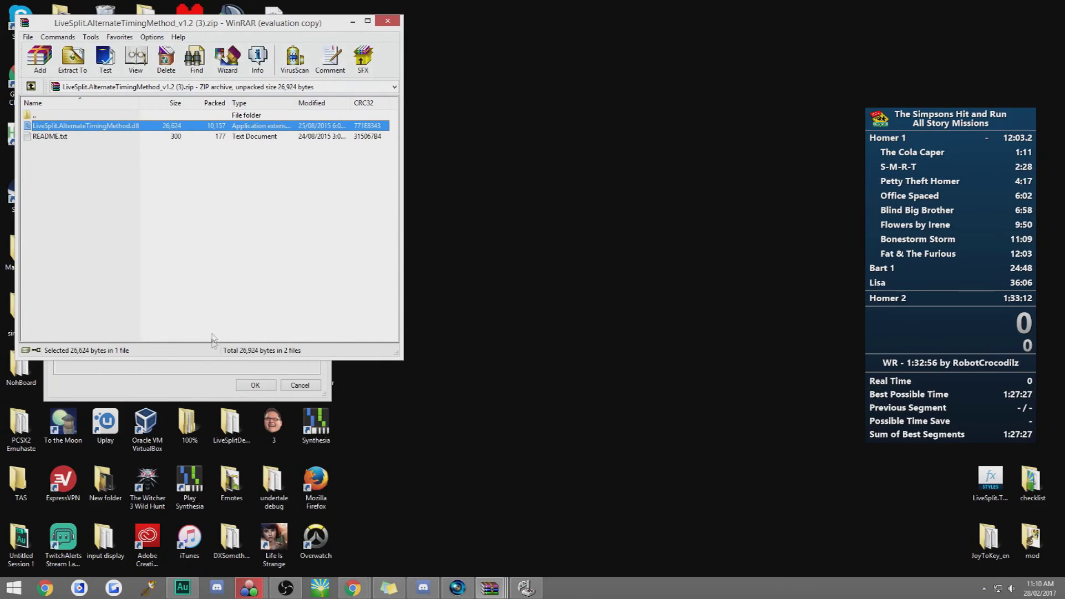
{"action": "left_click", "coordinate": [208, 388]}
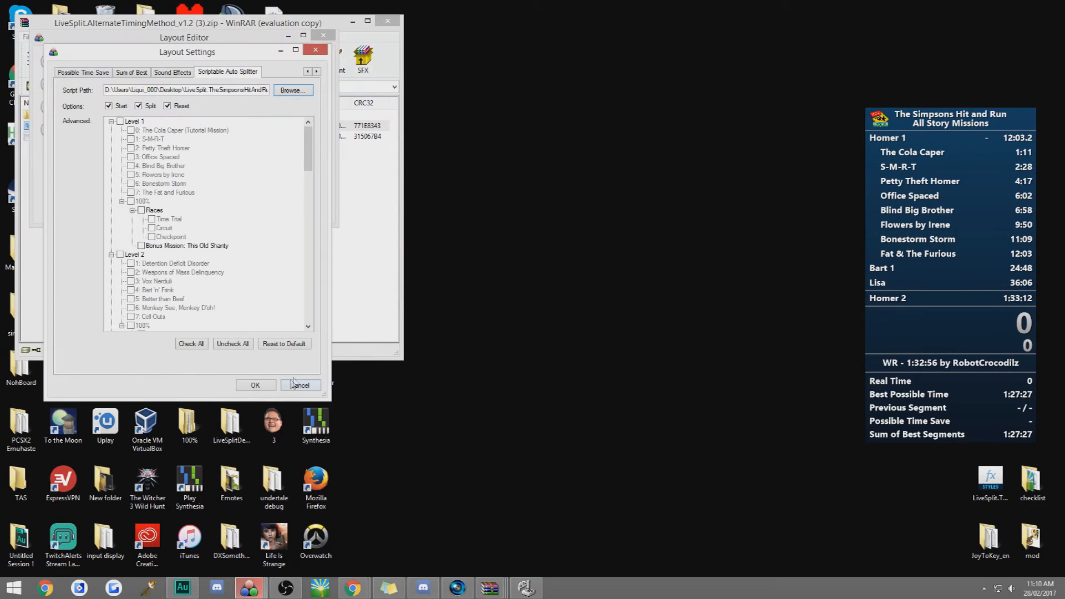
{"action": "left_click", "coordinate": [299, 384]}
{"action": "left_click", "coordinate": [316, 42]}
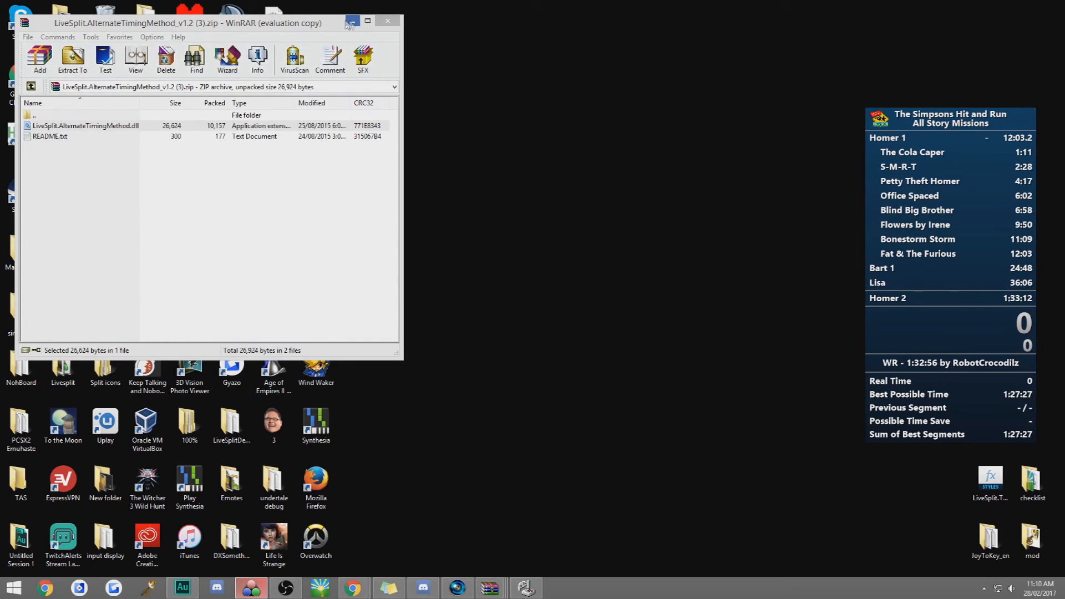
{"action": "left_click_drag", "start_coordinate": [350, 22], "coordinate": [731, 39]}
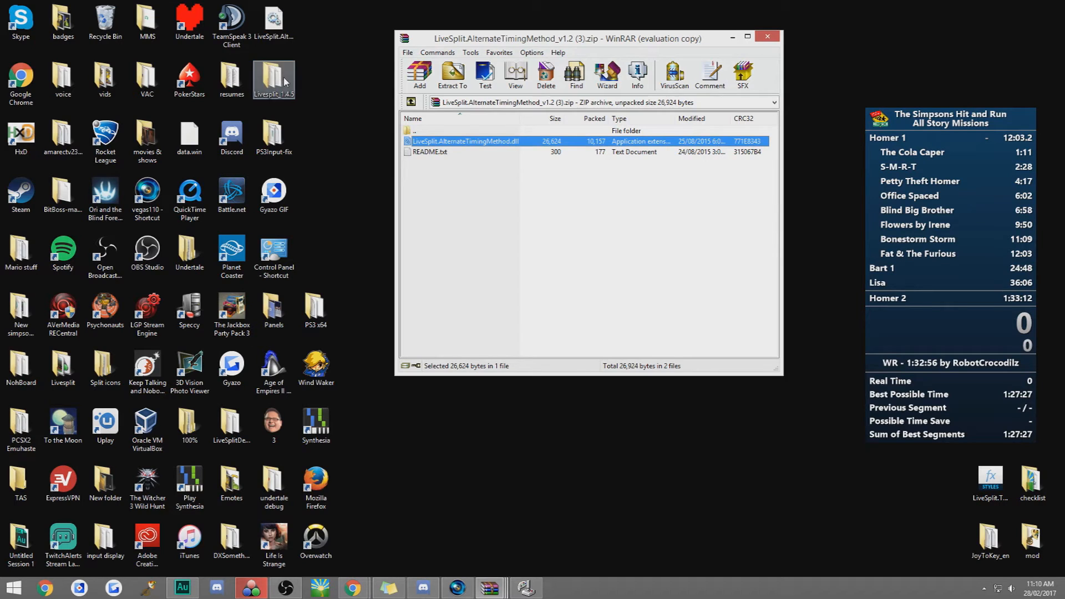
Step: Browse LiveSplitDevBuild > Components and confirm LiveSplit.AlternateTimingMethod.dll sits among the component DLLs
{"action": "double_click", "coordinate": [231, 430]}
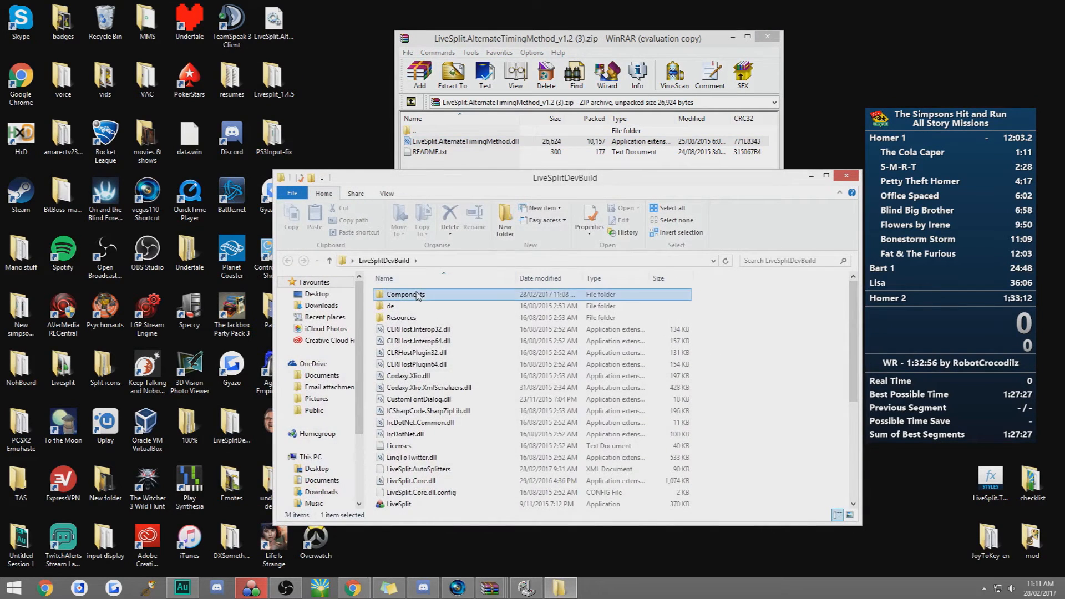
{"action": "double_click", "coordinate": [405, 295]}
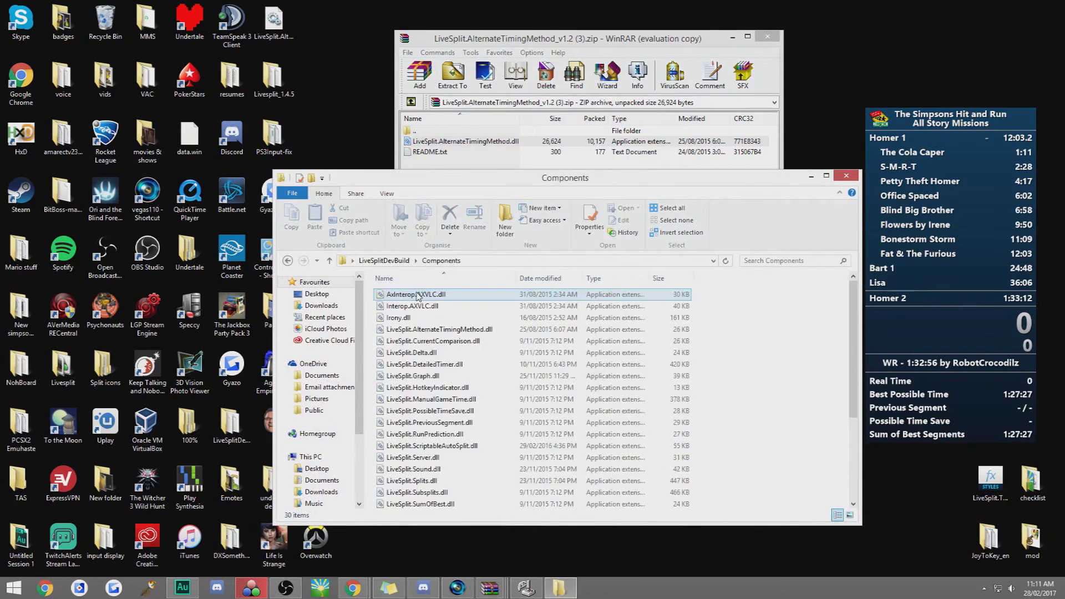
{"action": "left_click", "coordinate": [458, 331]}
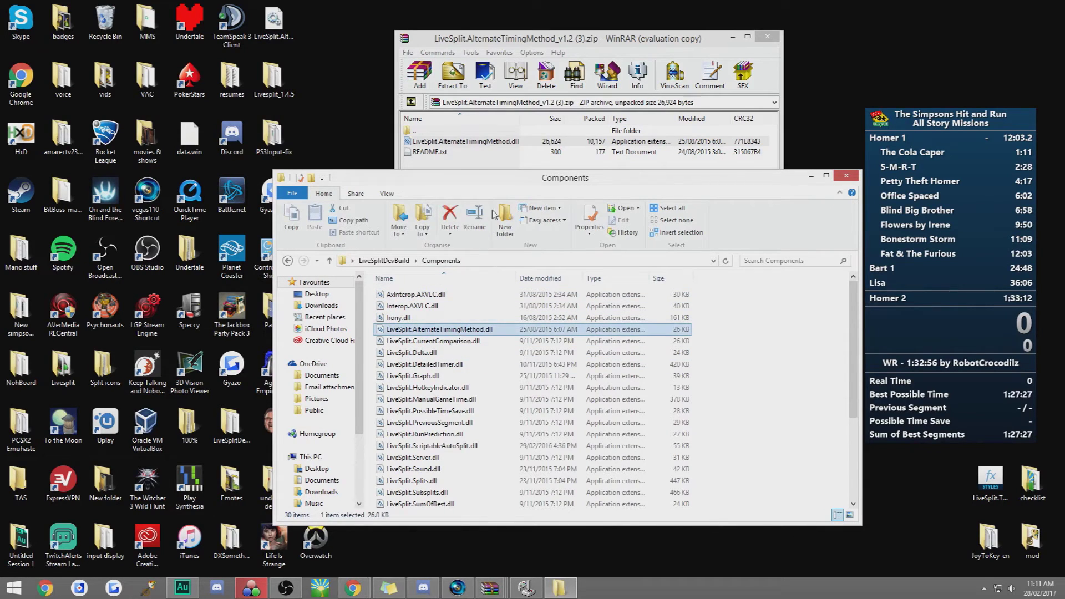
{"action": "left_click", "coordinate": [706, 331]}
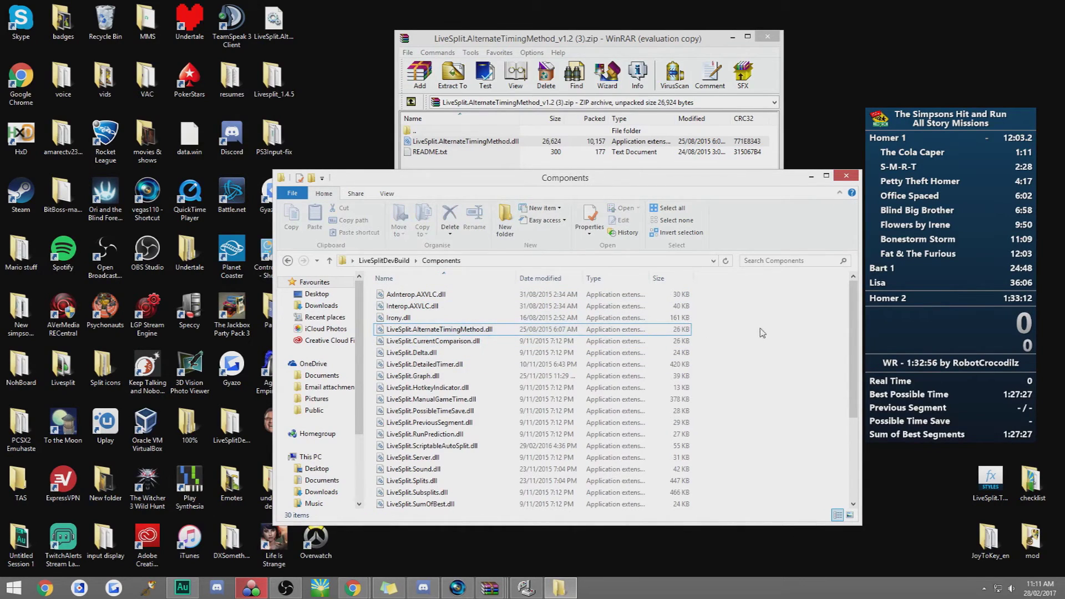
{"action": "right_click", "coordinate": [942, 250]}
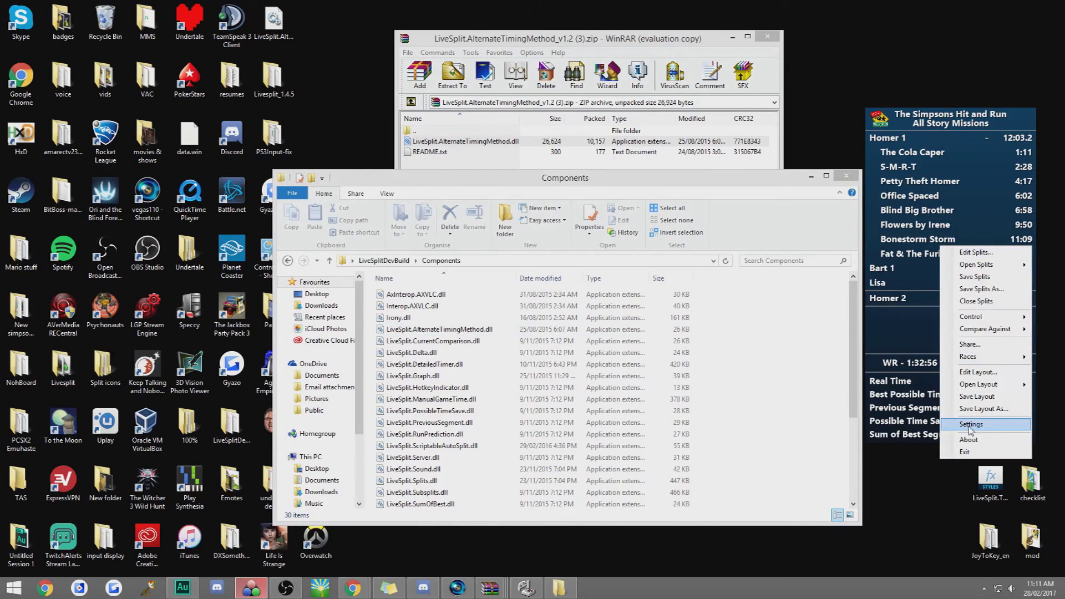
Step: Add the Alternate Timing Method component to the layout and review its settings
{"action": "left_click", "coordinate": [975, 372]}
{"action": "left_click", "coordinate": [50, 61]}
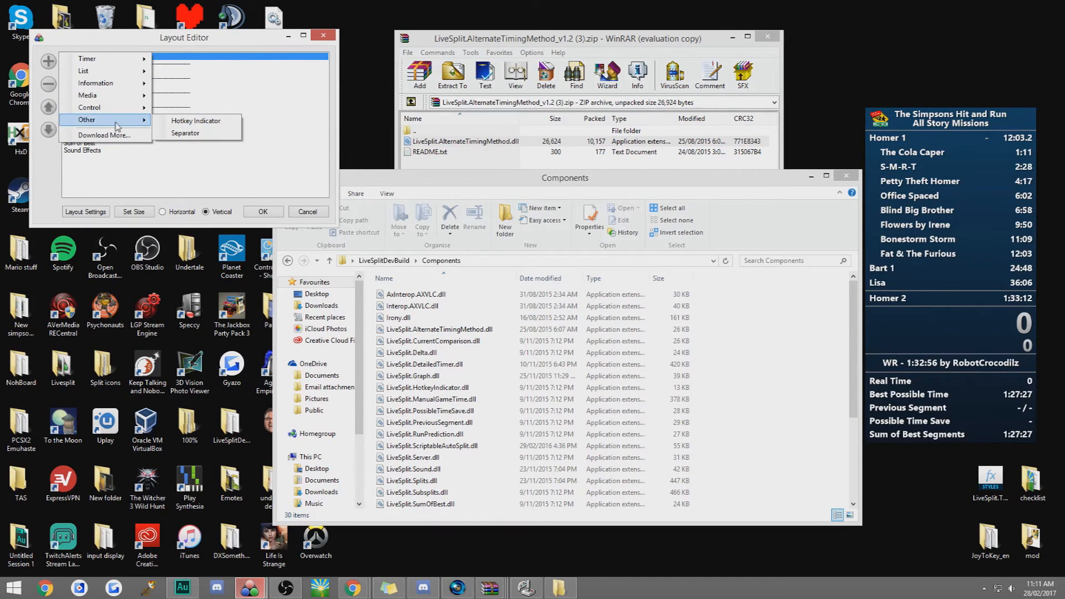
{"action": "mouse_move", "coordinate": [96, 84]}
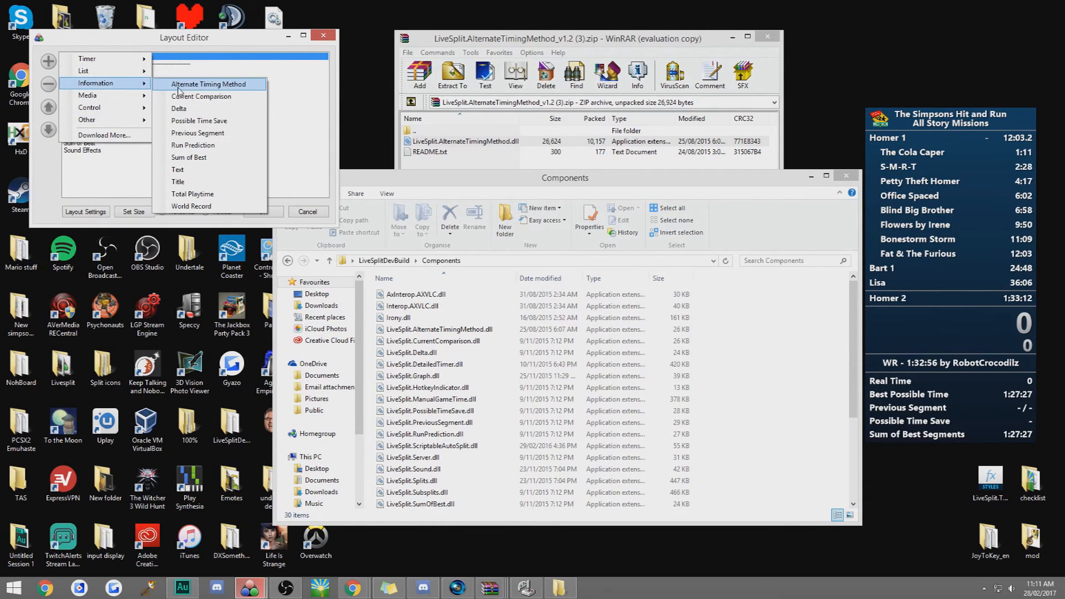
{"action": "left_click", "coordinate": [189, 87]}
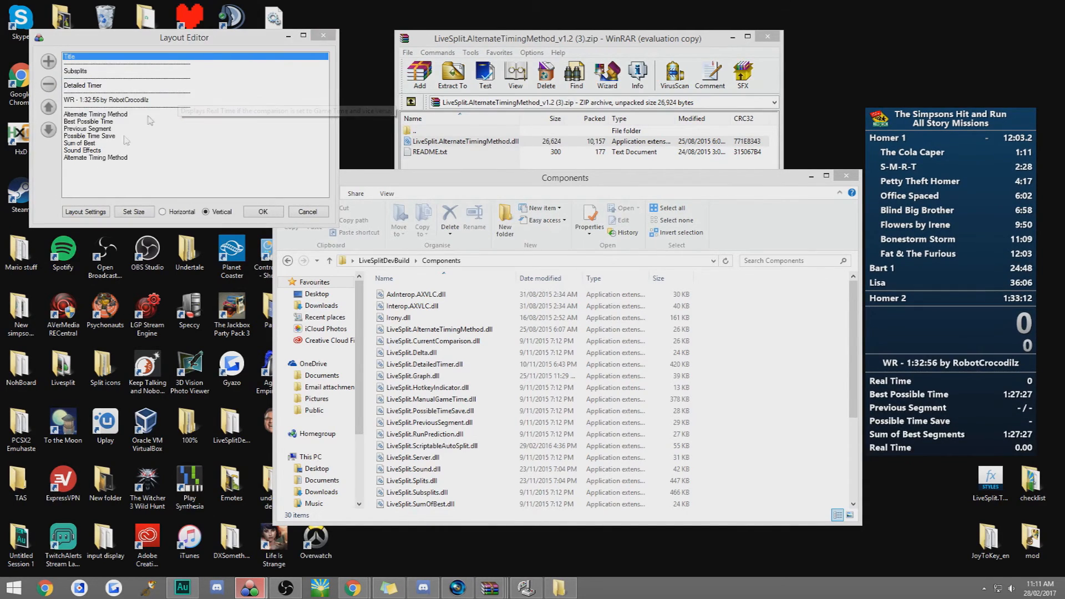
{"action": "double_click", "coordinate": [100, 161]}
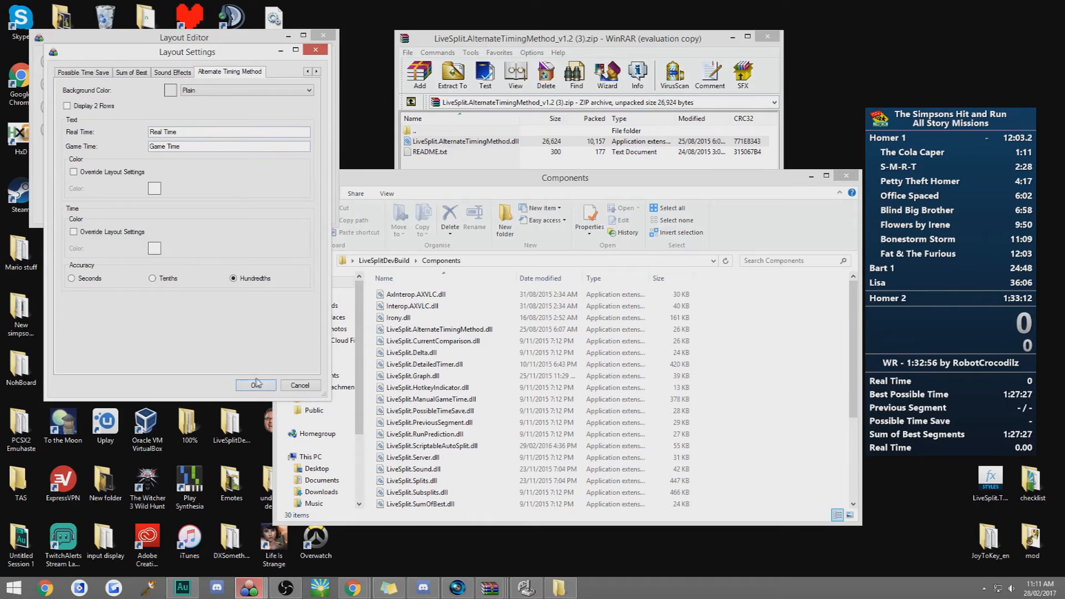
Step: Accept the layout with one Alternate Timing Method showing Real Time and move the timer window left
{"action": "left_click", "coordinate": [299, 386]}
{"action": "left_click", "coordinate": [47, 85]}
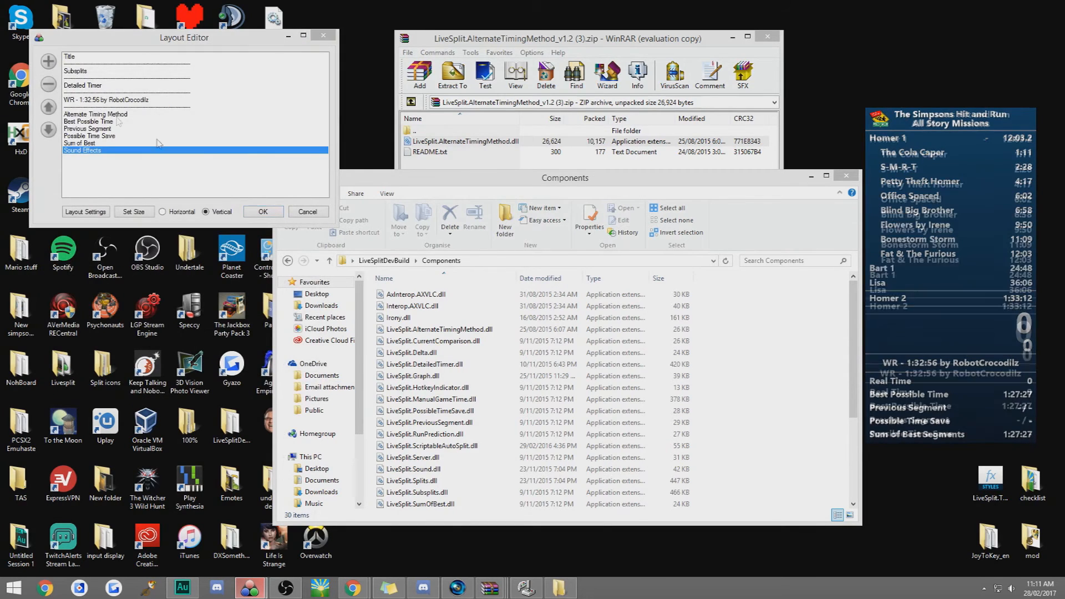
{"action": "left_click", "coordinate": [263, 212]}
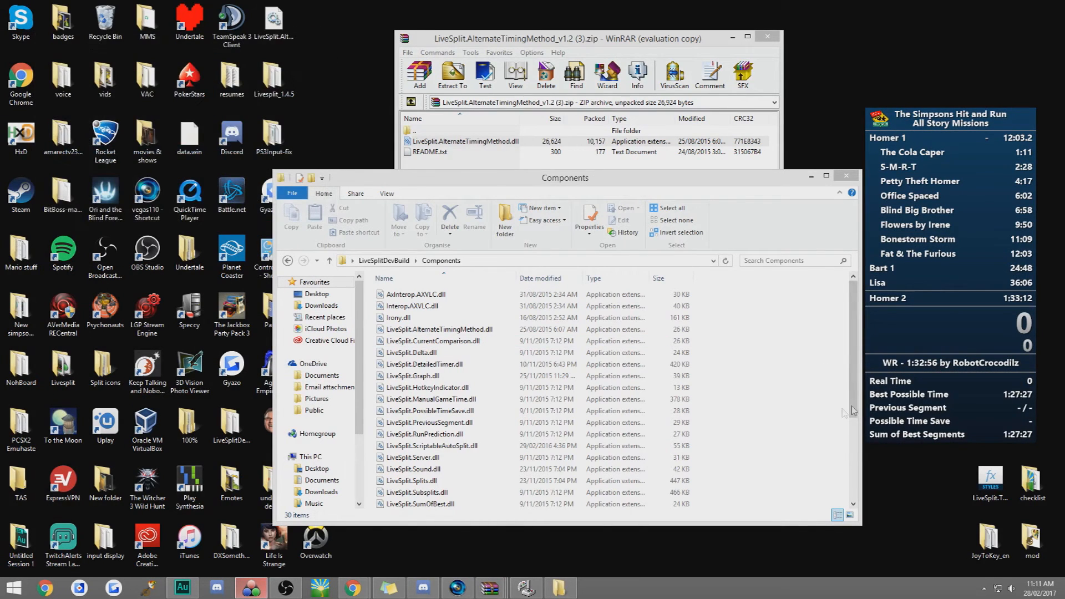
{"action": "left_click_drag", "start_coordinate": [950, 353], "coordinate": [818, 354]}
{"action": "right_click", "coordinate": [816, 347]}
{"action": "left_click", "coordinate": [869, 475]}
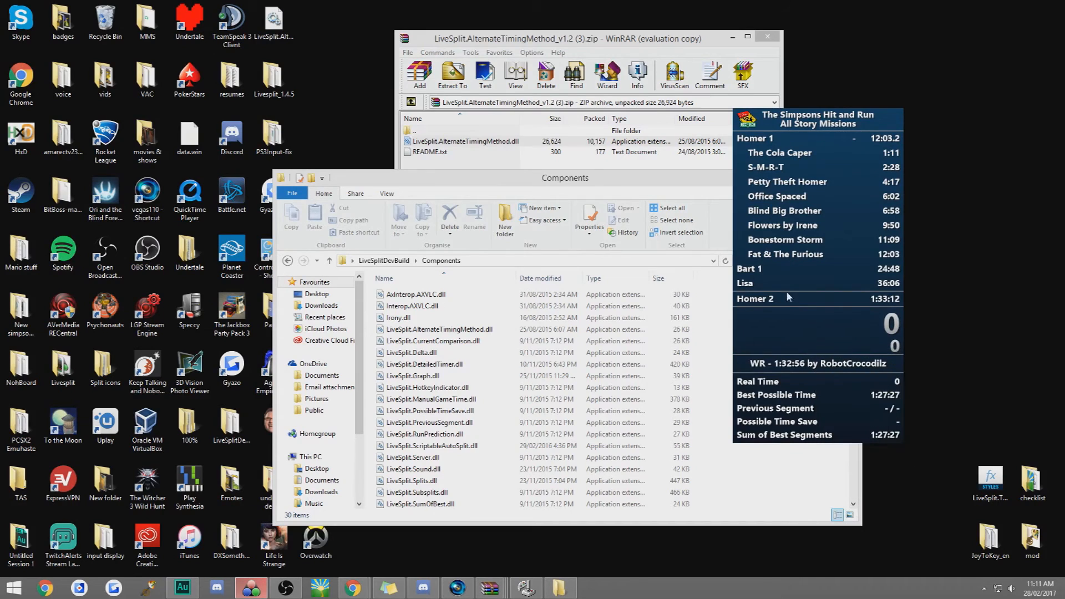
{"action": "right_click", "coordinate": [845, 323]}
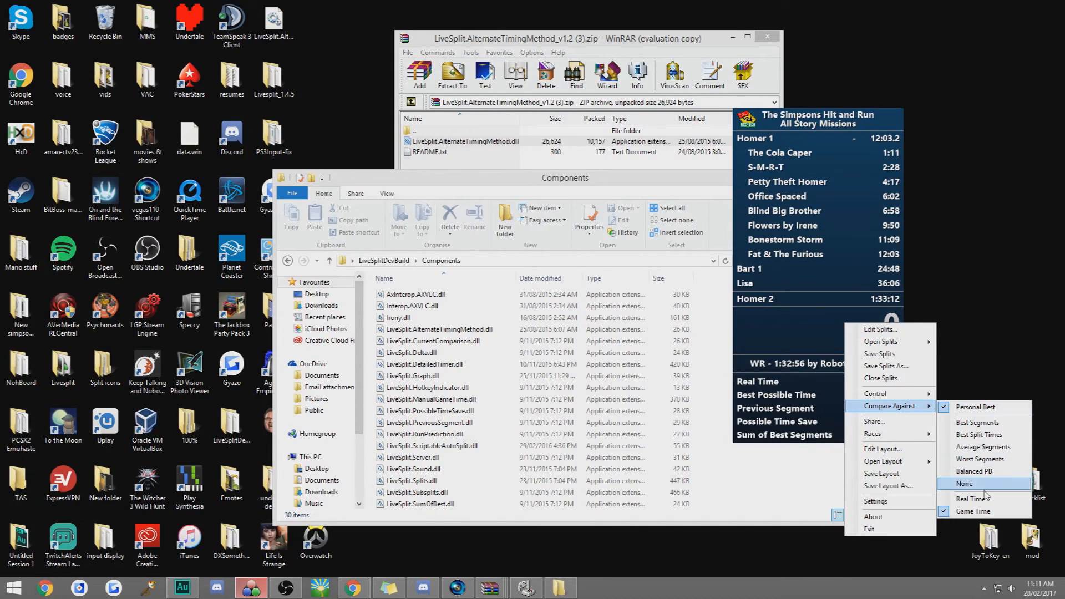
{"action": "left_click", "coordinate": [974, 511]}
{"action": "right_click", "coordinate": [865, 340]}
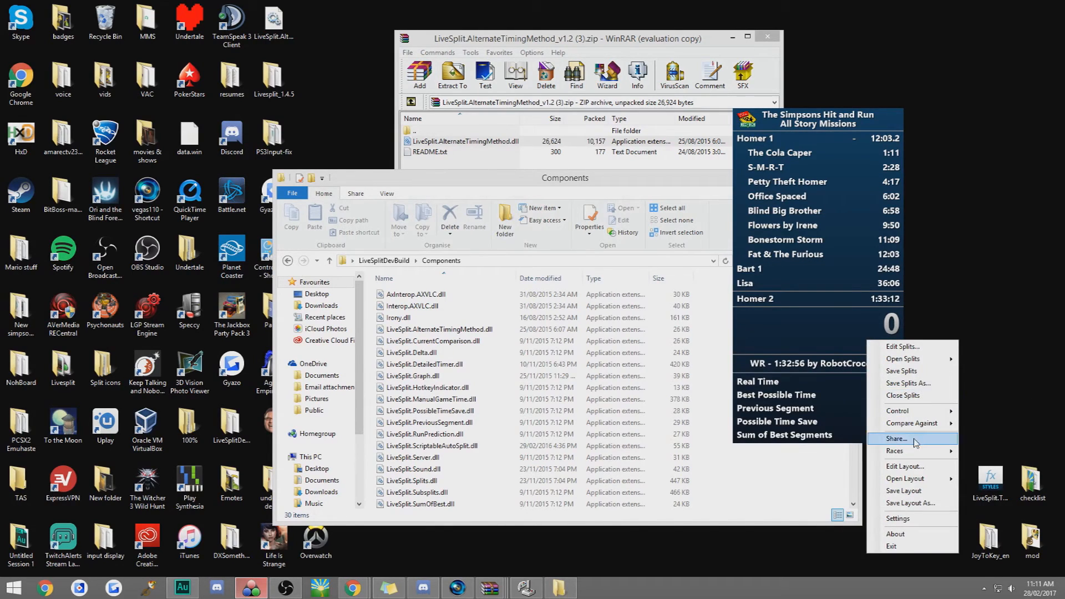
{"action": "mouse_move", "coordinate": [910, 423]}
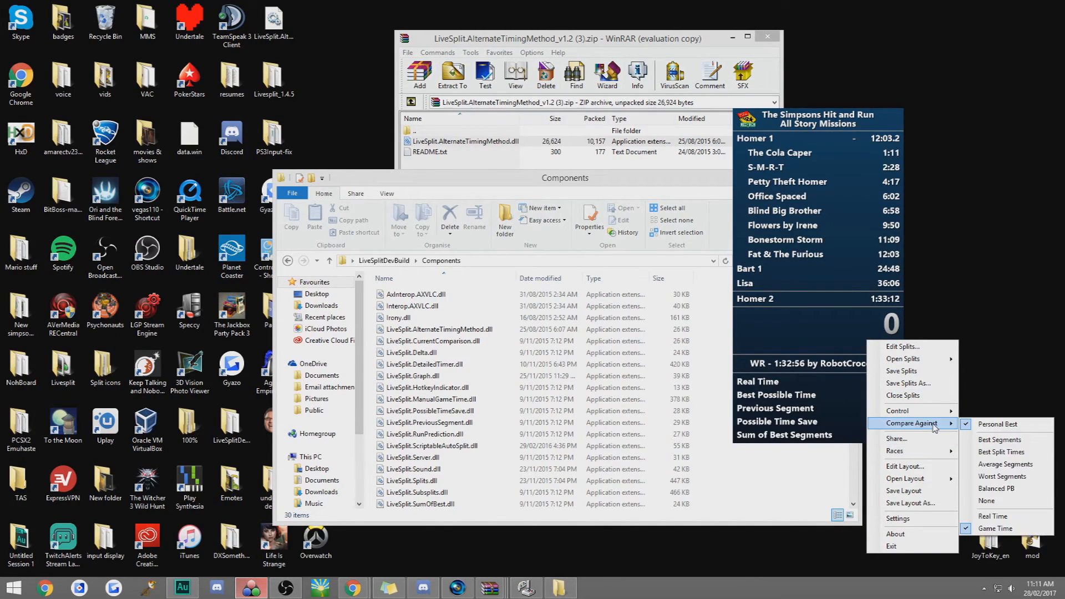
{"action": "left_click", "coordinate": [992, 515]}
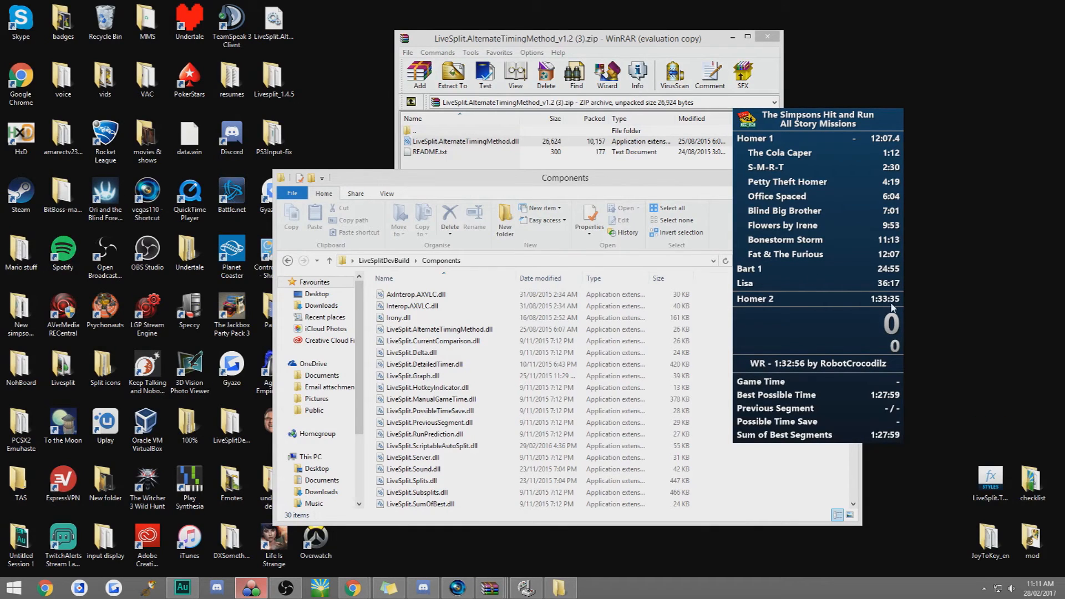
{"action": "right_click", "coordinate": [880, 315]}
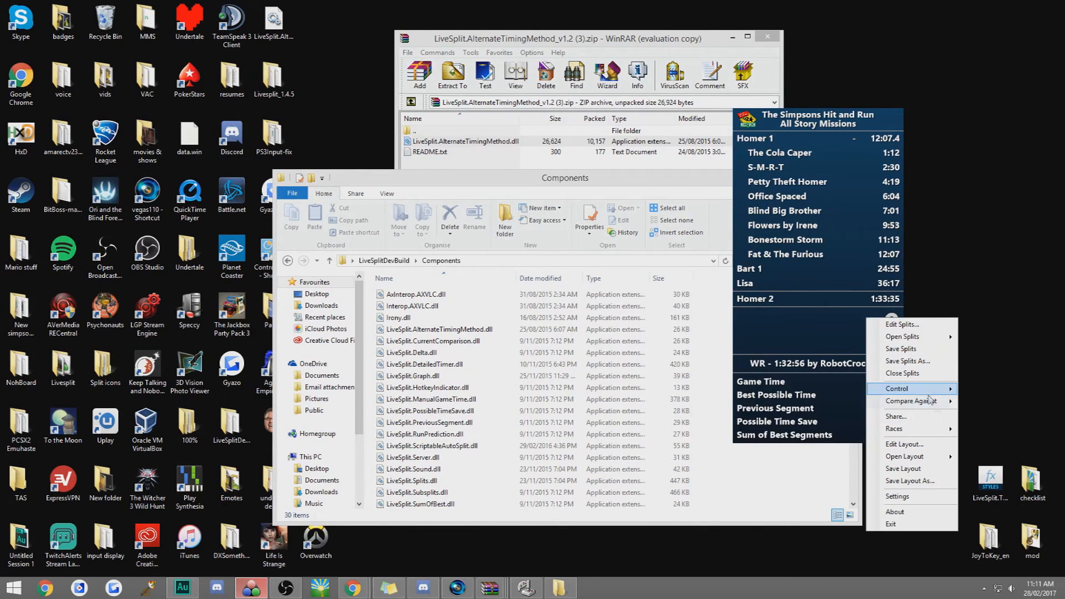
{"action": "left_click", "coordinate": [1008, 504]}
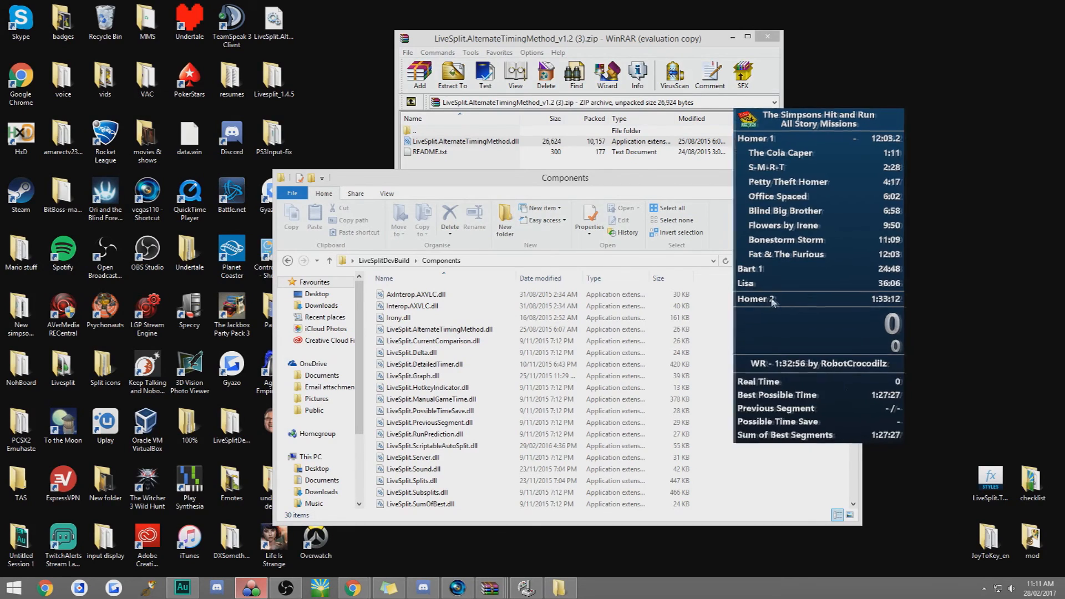
{"action": "left_click_drag", "start_coordinate": [772, 301], "coordinate": [912, 277]}
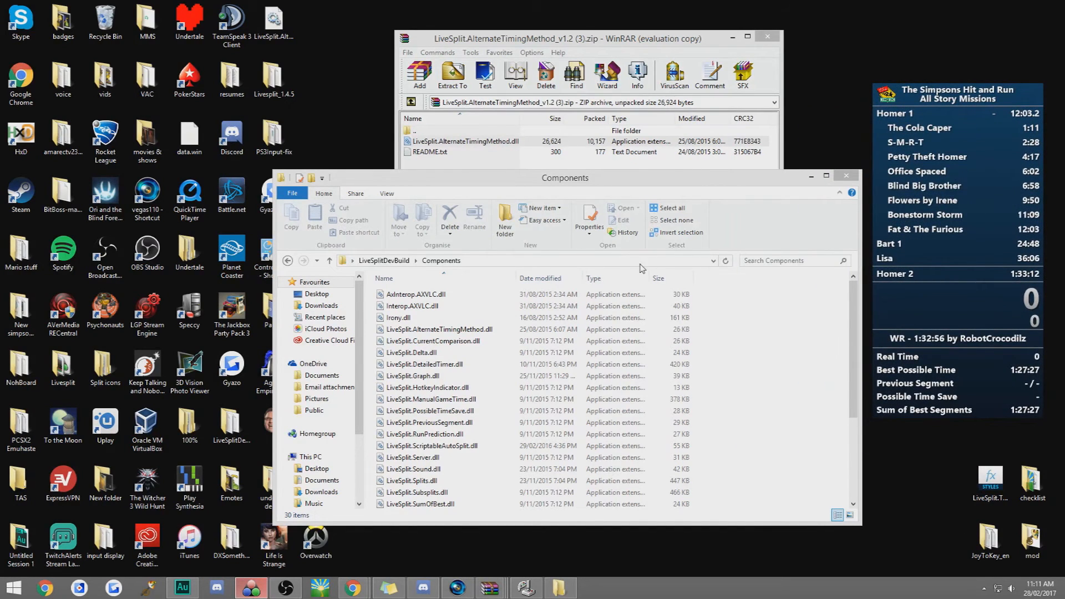
{"action": "left_click", "coordinate": [354, 589]}
{"action": "left_click", "coordinate": [400, 525]}
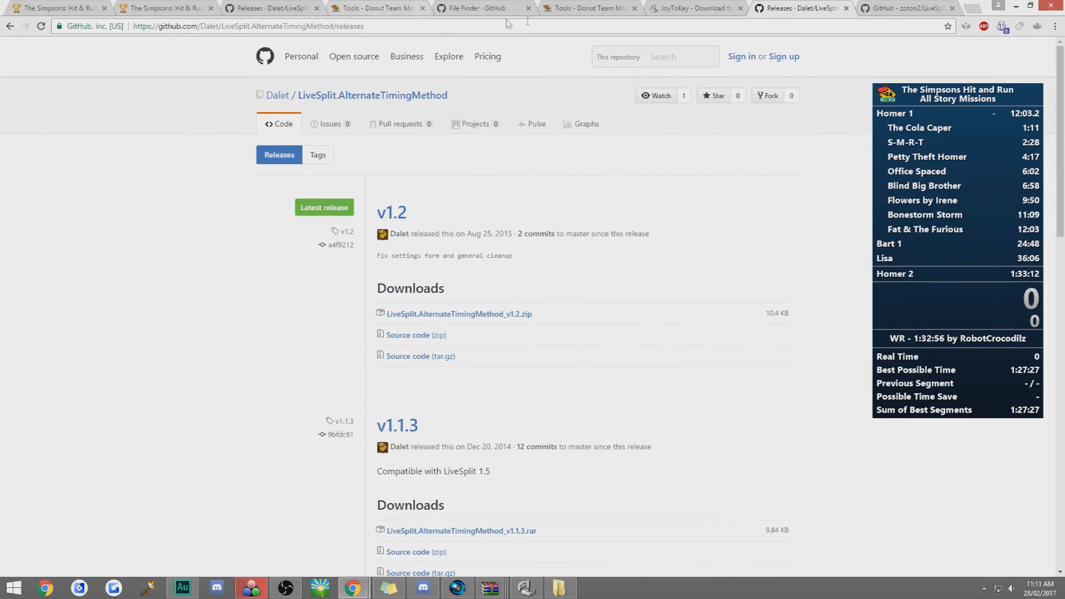
{"action": "left_click", "coordinate": [661, 12]}
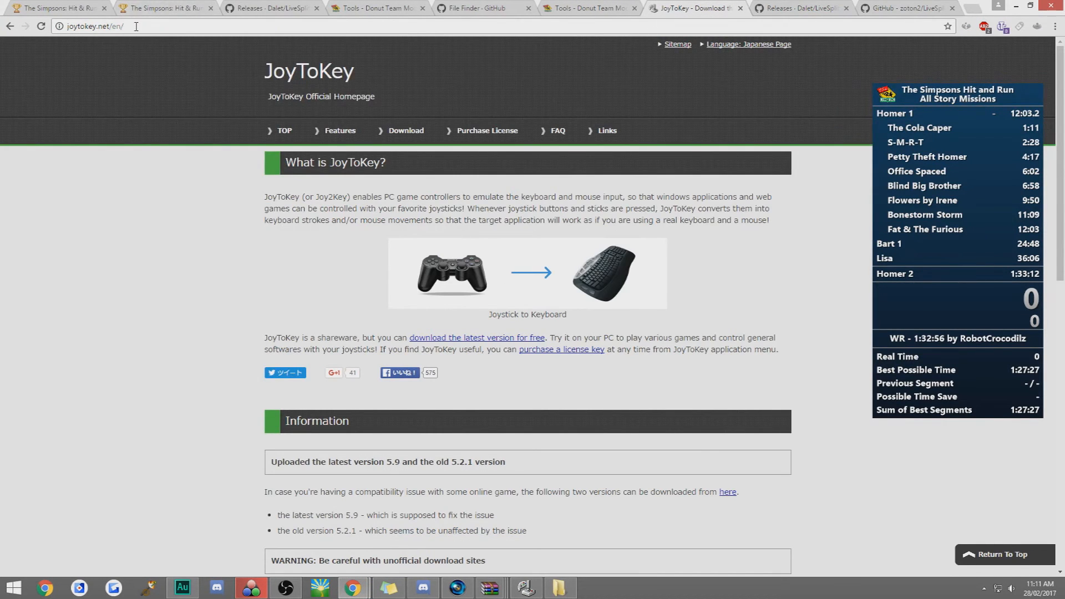
{"action": "left_click_drag", "start_coordinate": [136, 27], "coordinate": [75, 26]}
{"action": "left_click", "coordinate": [136, 237]}
{"action": "left_click", "coordinate": [1016, 8]}
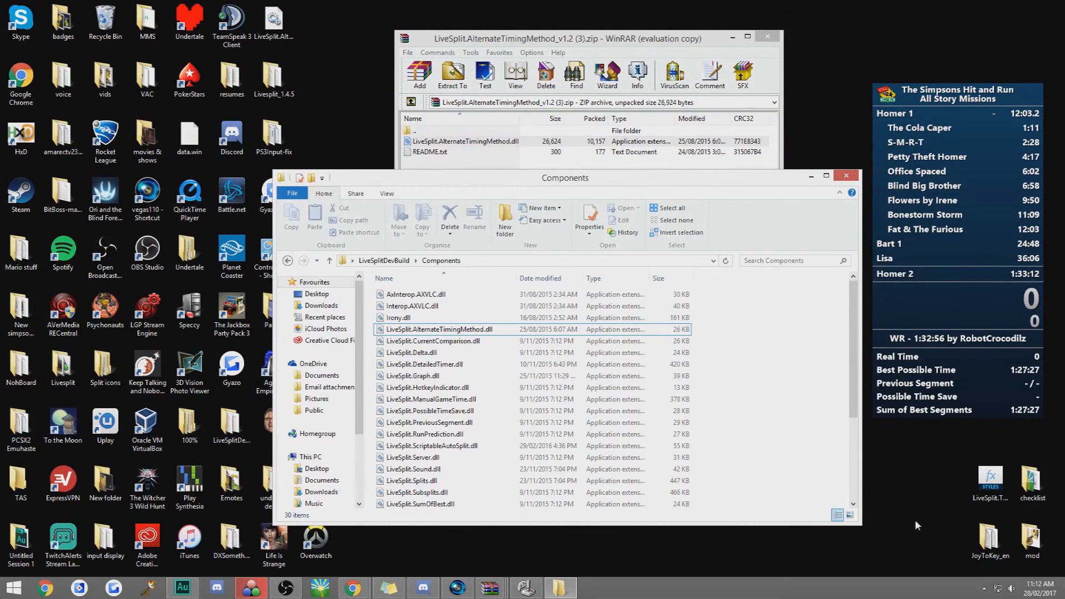
Step: Launch JoyToKey.exe from JoyToKey_en and bring up Profile 1's Button 10 assignment
{"action": "double_click", "coordinate": [988, 539]}
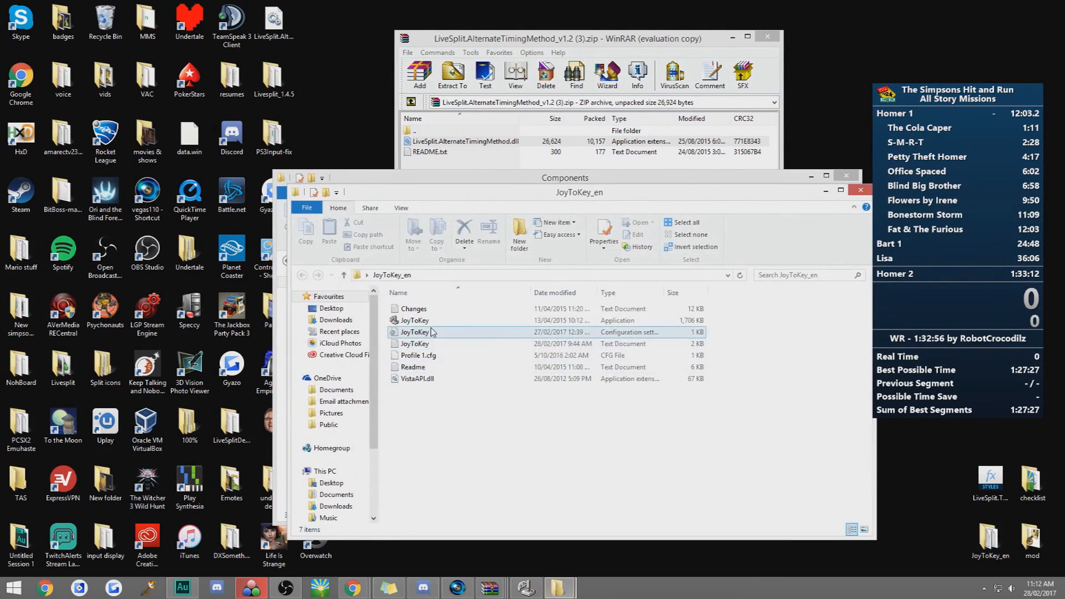
{"action": "double_click", "coordinate": [414, 320]}
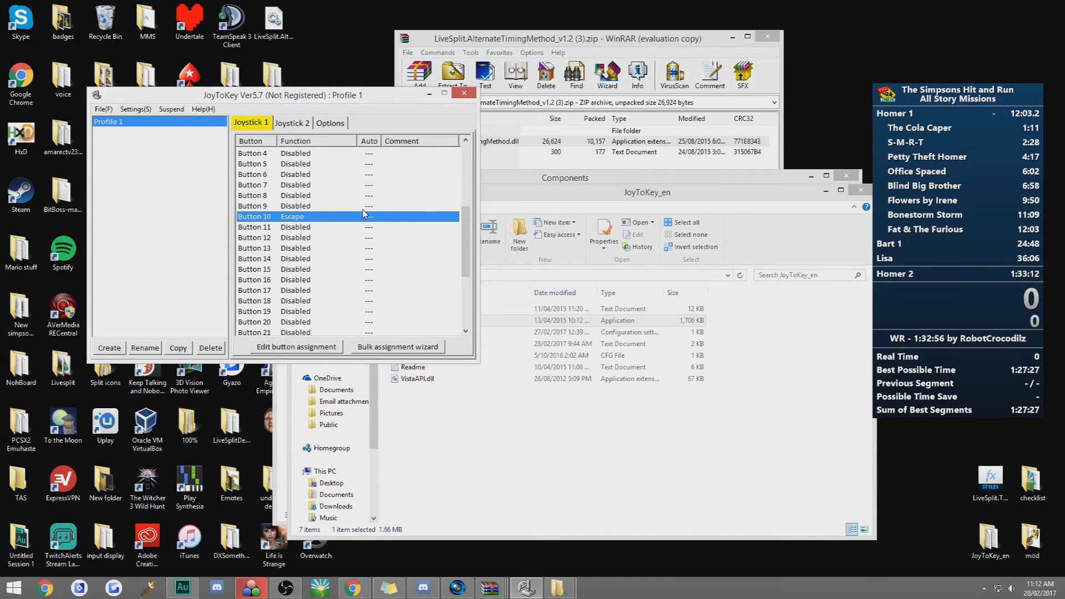
{"action": "scroll", "coordinate": [364, 215], "scroll_direction": "up", "scroll_amount": 5}
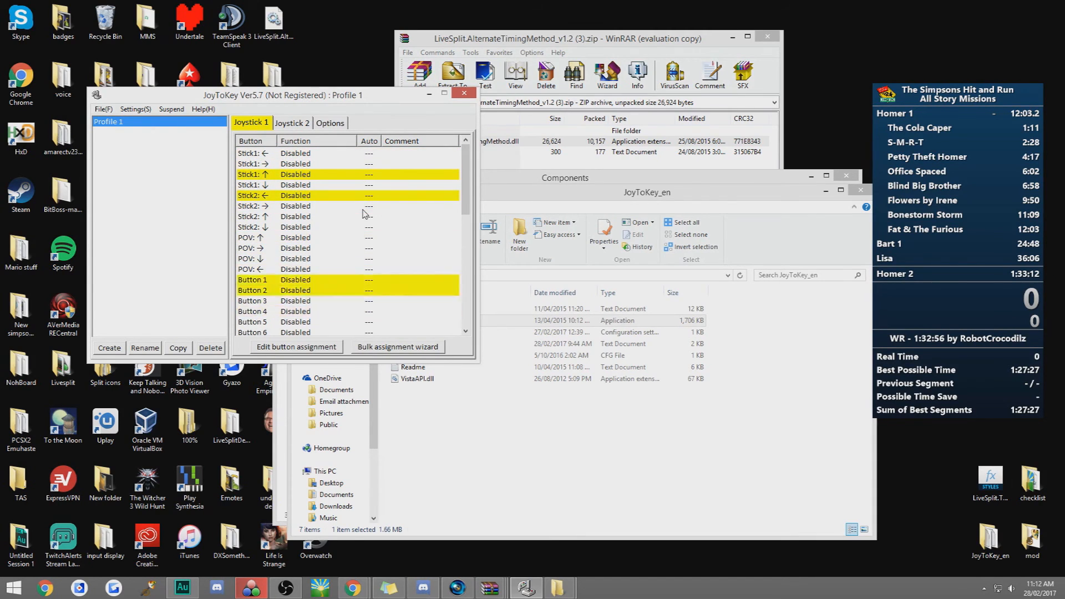
{"action": "scroll", "coordinate": [376, 255], "scroll_direction": "down", "scroll_amount": 4}
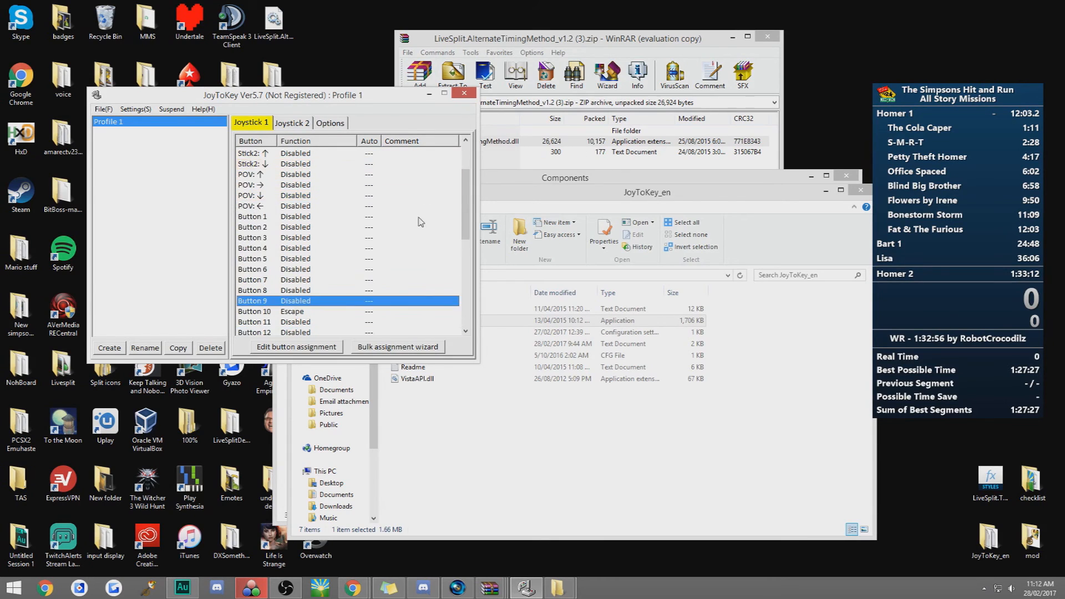
{"action": "left_click", "coordinate": [375, 238]}
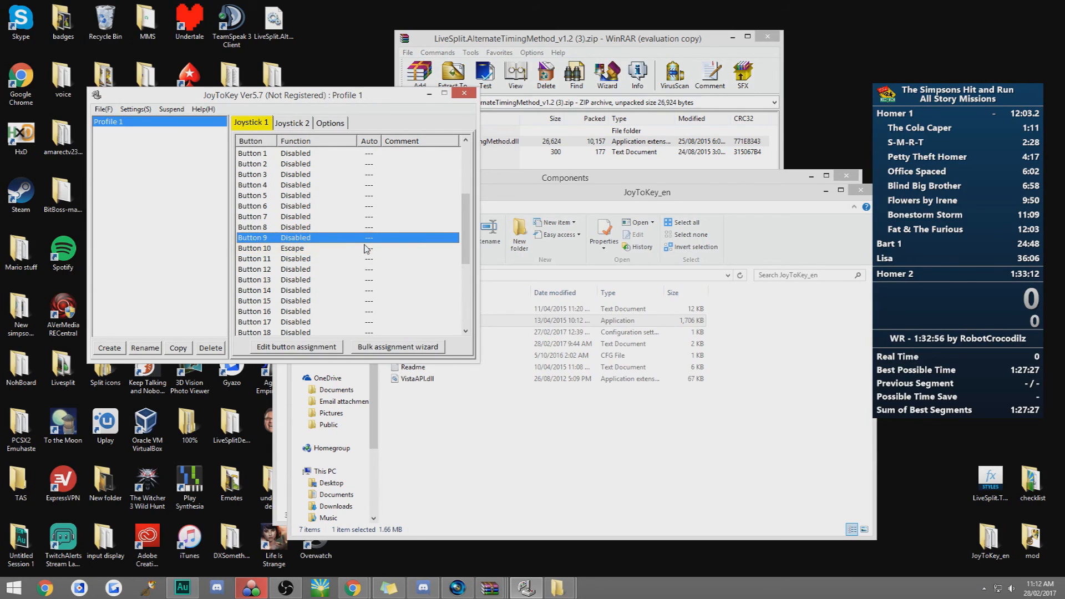
{"action": "double_click", "coordinate": [296, 248]}
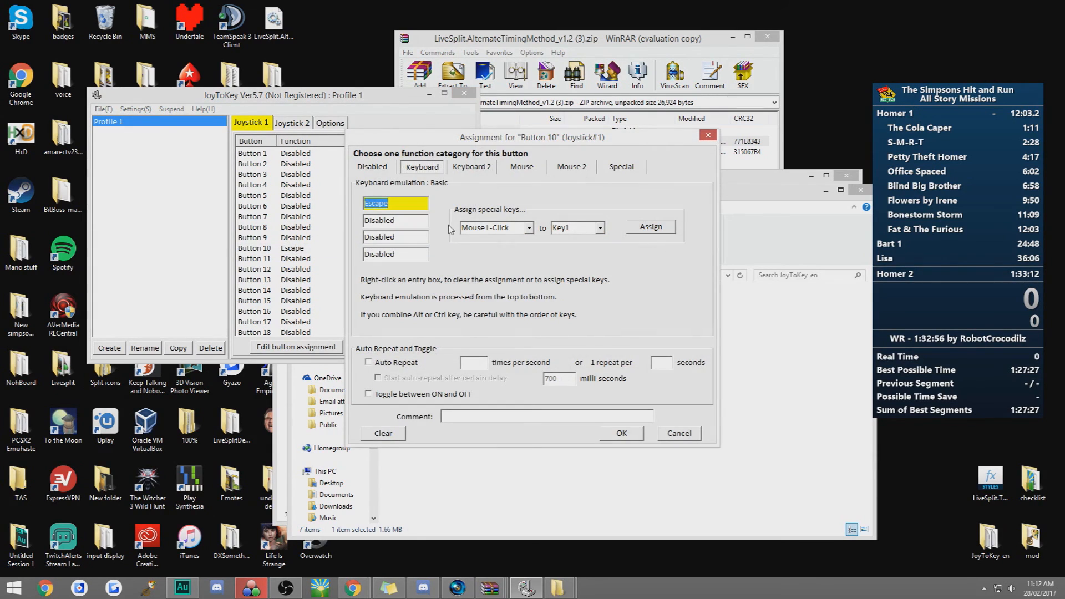
Step: Confirm Button 10 is assigned to Escape without changing it
{"action": "left_click", "coordinate": [401, 205]}
{"action": "key", "text": "Escape"}
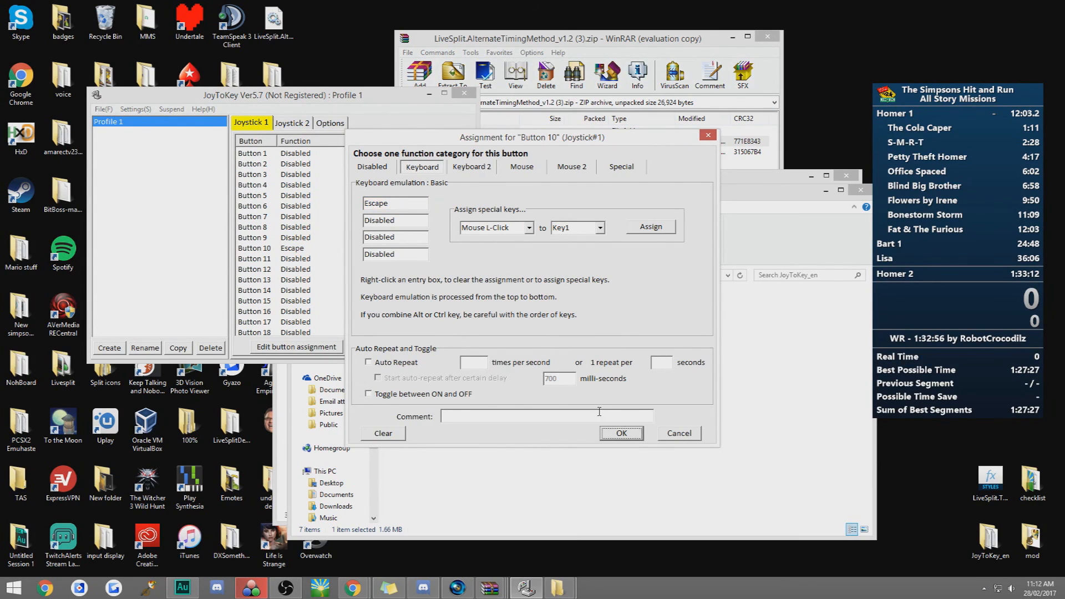
{"action": "left_click", "coordinate": [621, 432]}
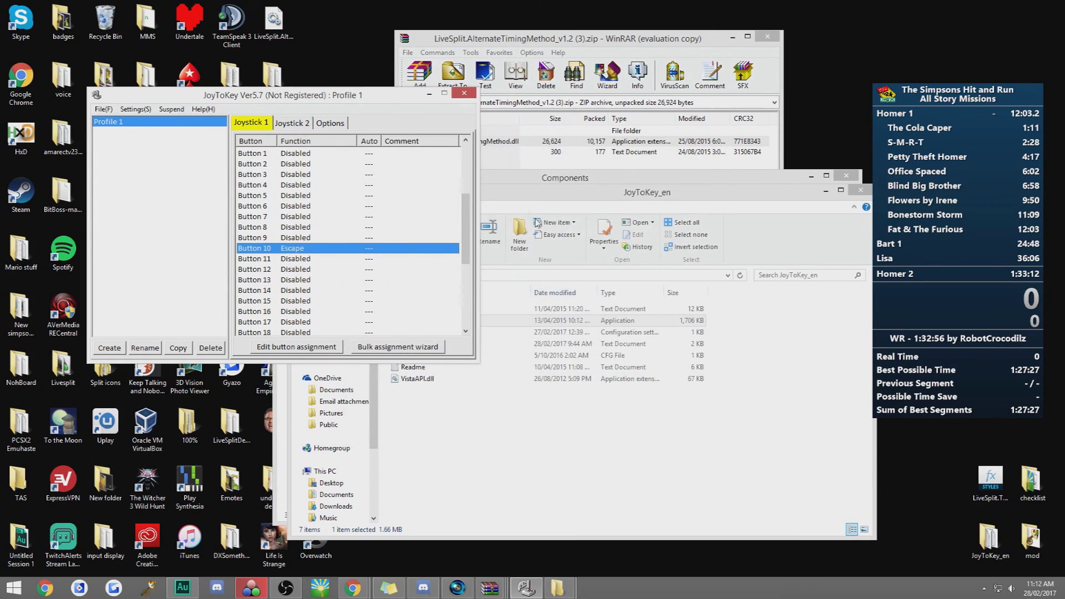
Step: Hide JoyToKey to the system tray, verify its tray icon, and close the JoyToKey_en folder
{"action": "left_click", "coordinate": [464, 92]}
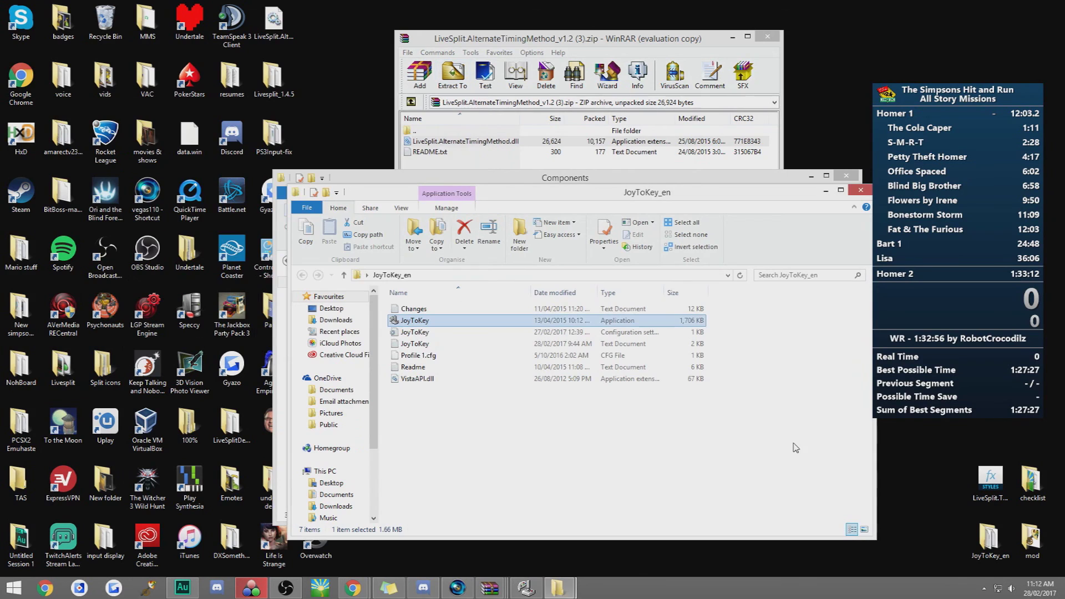
{"action": "left_click", "coordinate": [982, 589]}
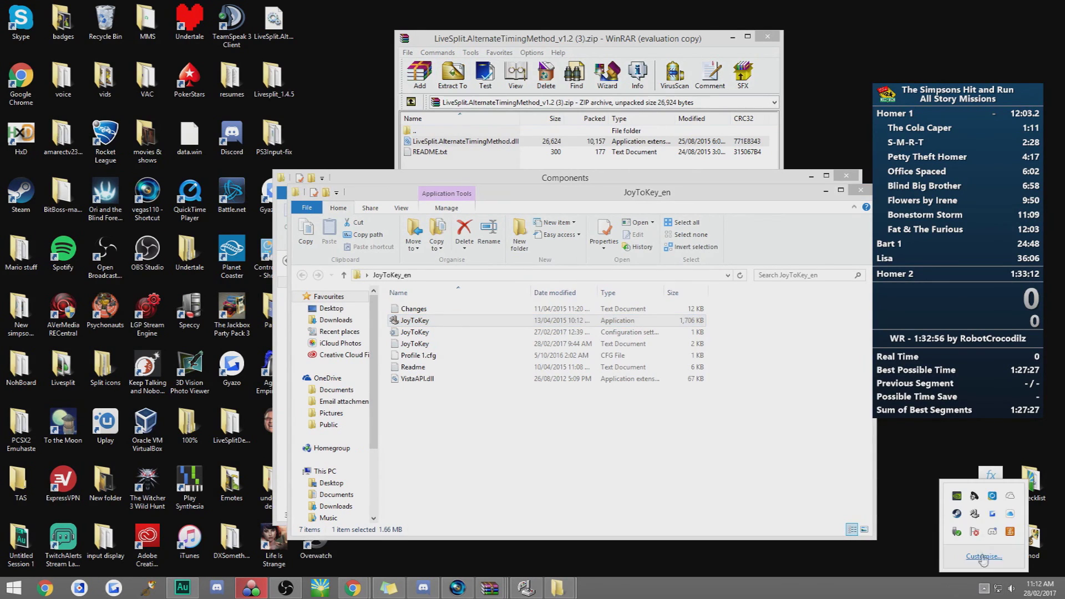
{"action": "left_click", "coordinate": [976, 517]}
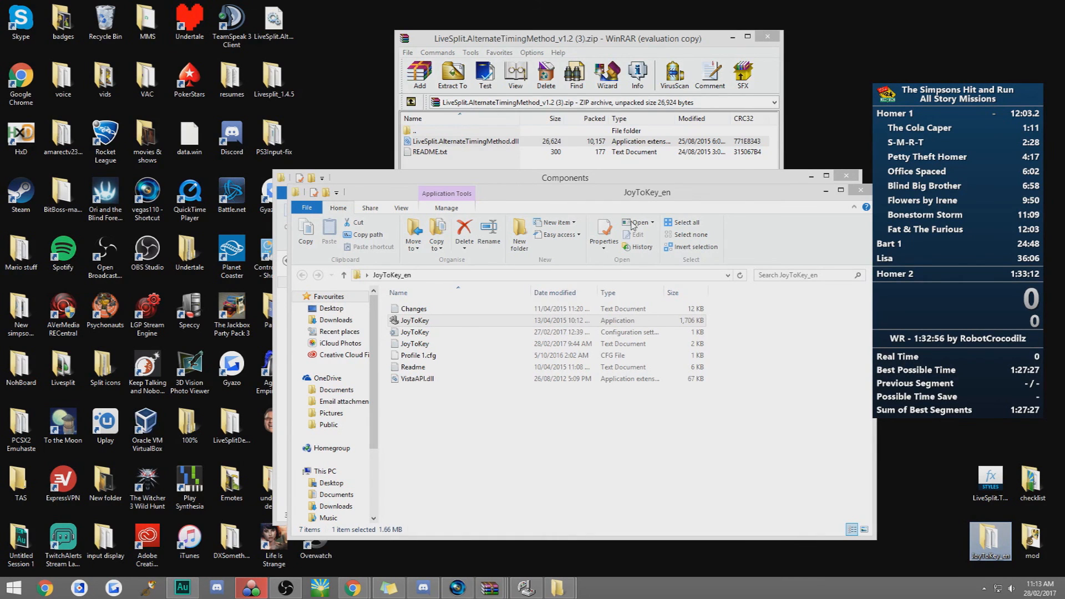
{"action": "left_click", "coordinate": [861, 191]}
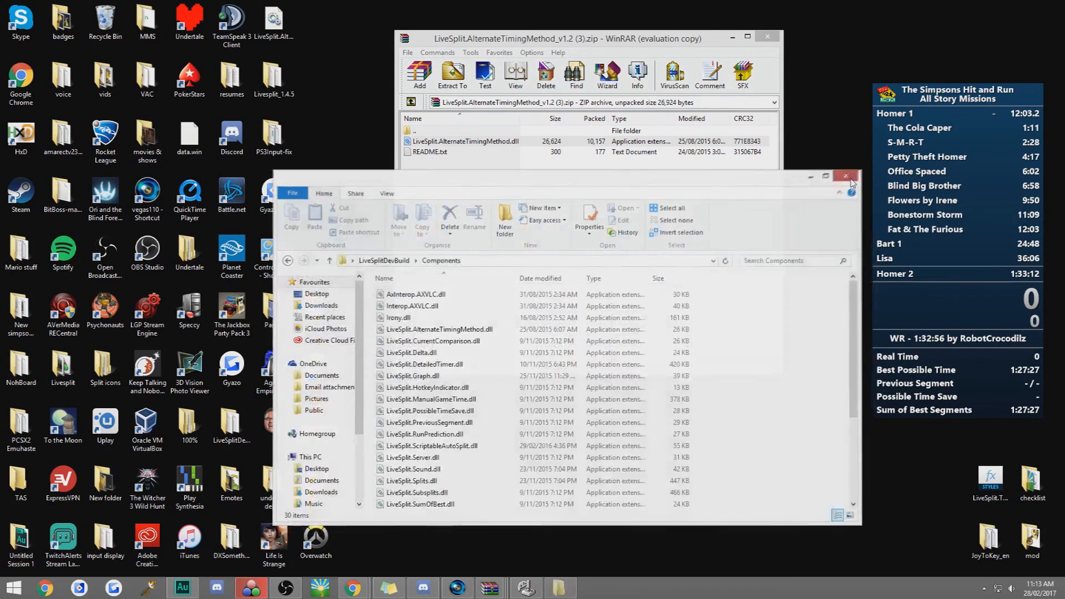
Step: Close the Components folder and WinRAR archive windows, leaving only the LiveSplit timer at top right
{"action": "left_click", "coordinate": [852, 188]}
{"action": "left_click", "coordinate": [770, 39]}
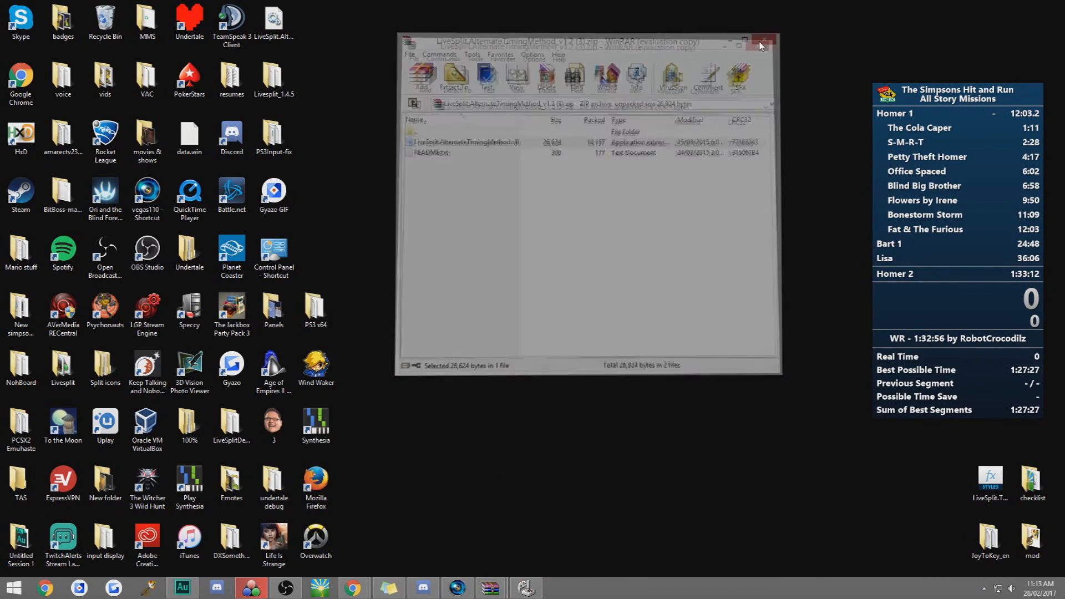
{"action": "left_click_drag", "start_coordinate": [931, 277], "coordinate": [941, 254]}
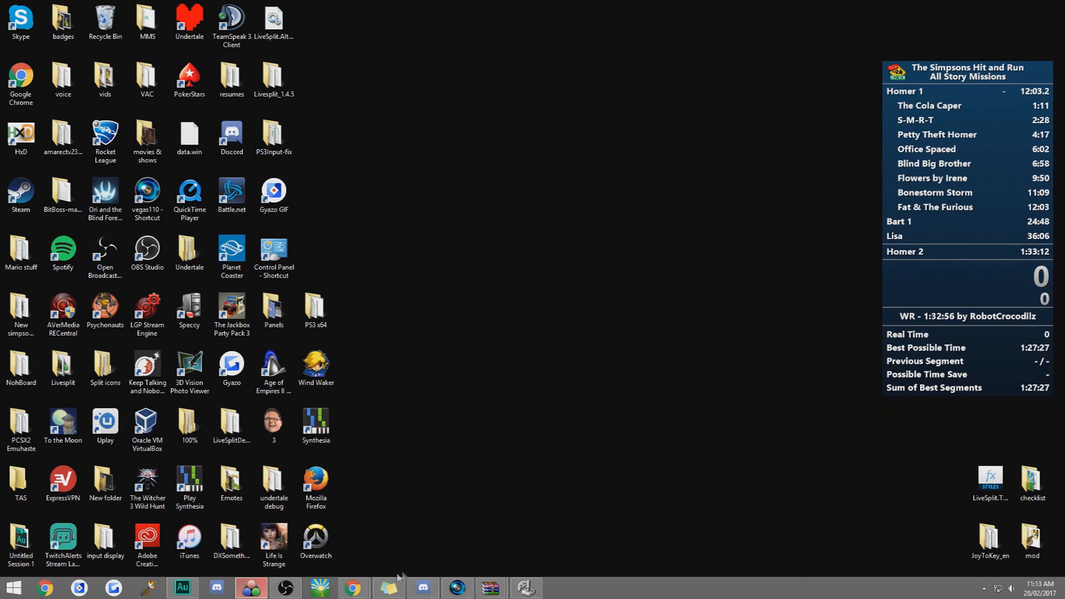